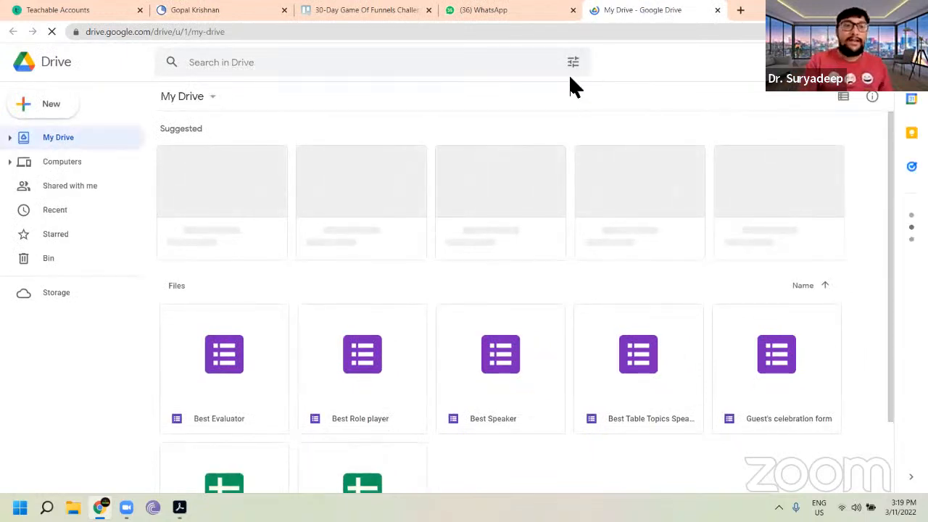
# Step: Open the Best Evaluator form from My Drive
pyautogui.scroll(-1, 304, 300)
pyautogui.scroll(-1, 304, 310)
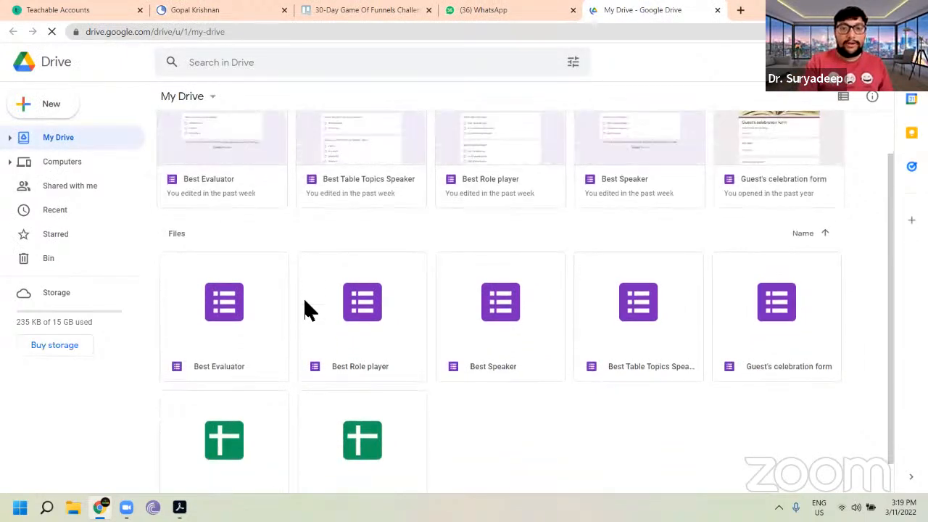
pyautogui.scroll(-1, 305, 310)
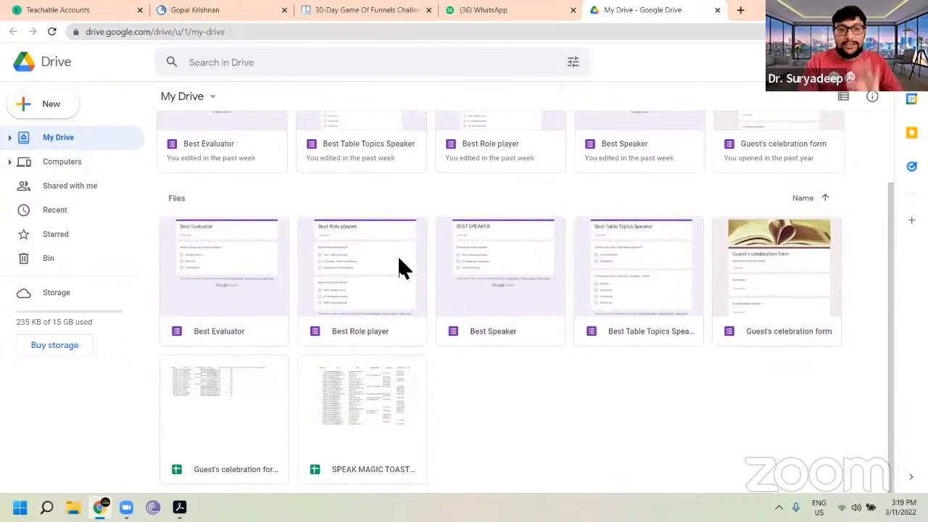
pyautogui.doubleClick(221, 274)
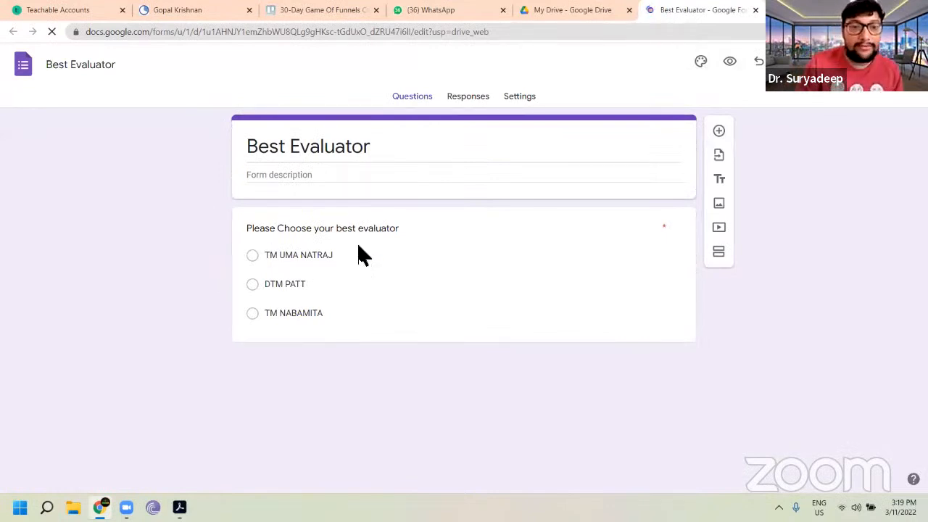
# Step: Switch to the SMTC #171 agenda PDF and review the meeting's evaluator assignments
pyautogui.click(180, 507)
pyautogui.scroll(-2, 439, 296)
pyautogui.scroll(1, 439, 295)
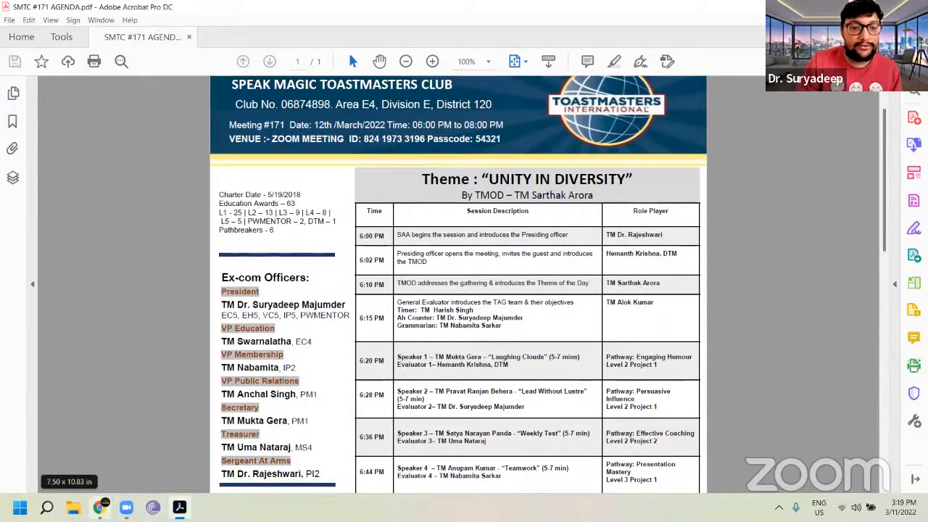
pyautogui.scroll(-8, 509, 377)
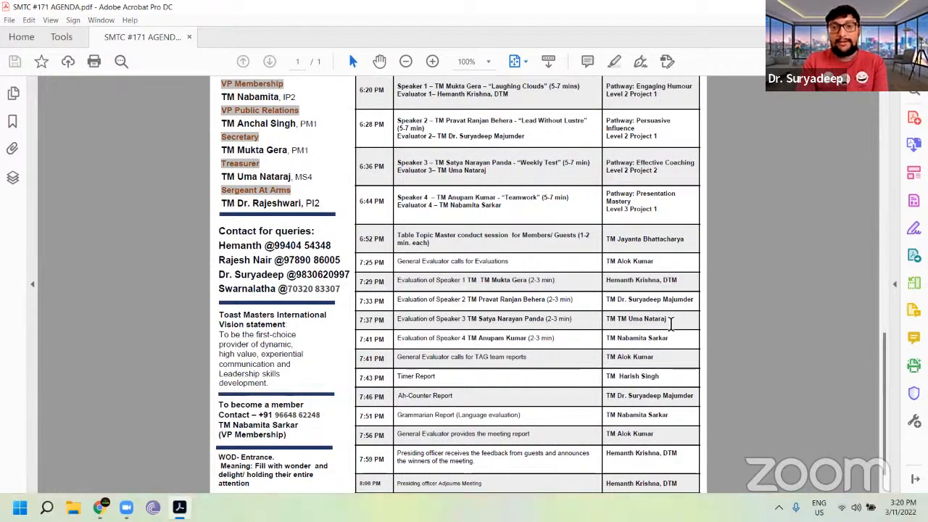
# Step: Return to the Best Evaluator form and set its description to Meeting #171
pyautogui.moveTo(99, 506)
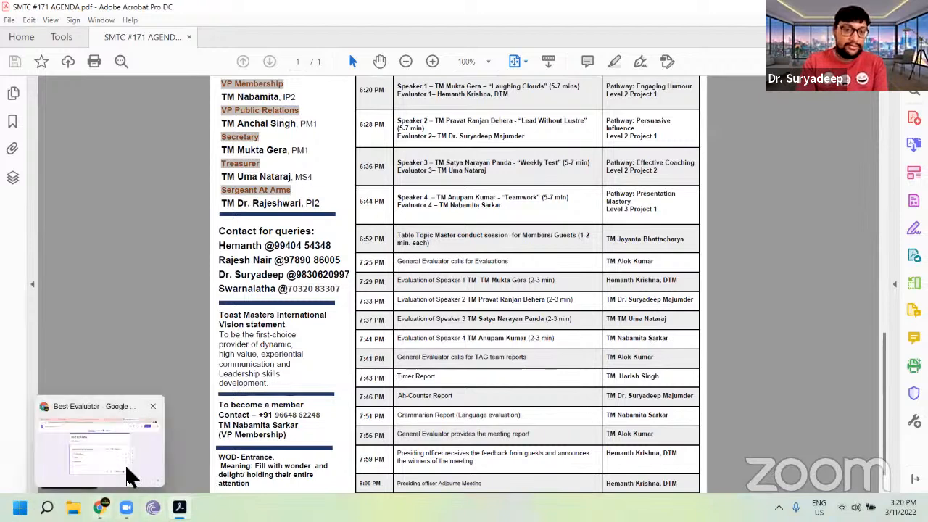
pyautogui.click(128, 471)
pyautogui.click(330, 176)
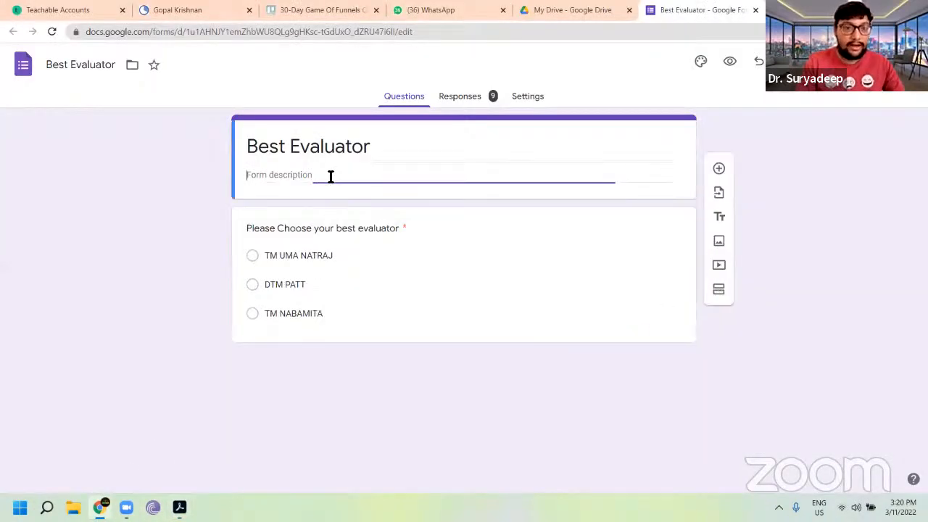
pyautogui.write('Meetin')
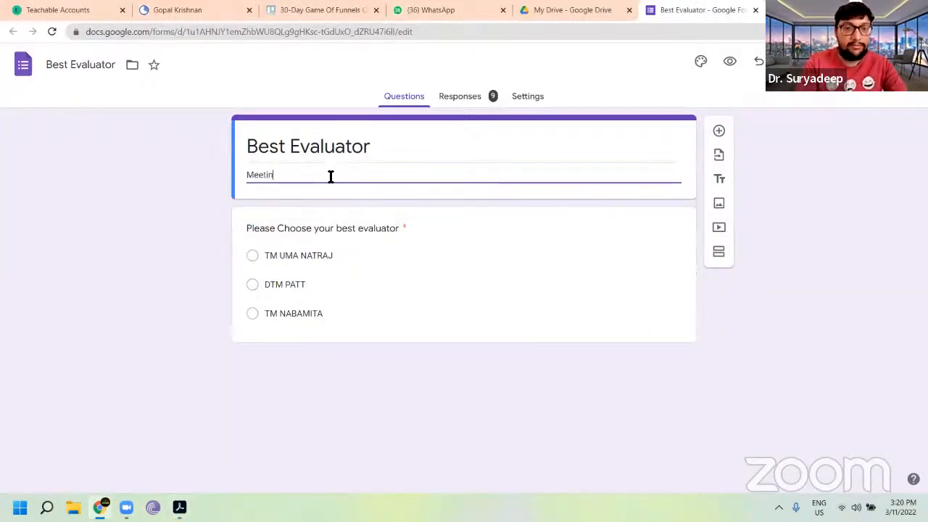
pyautogui.write('g #171')
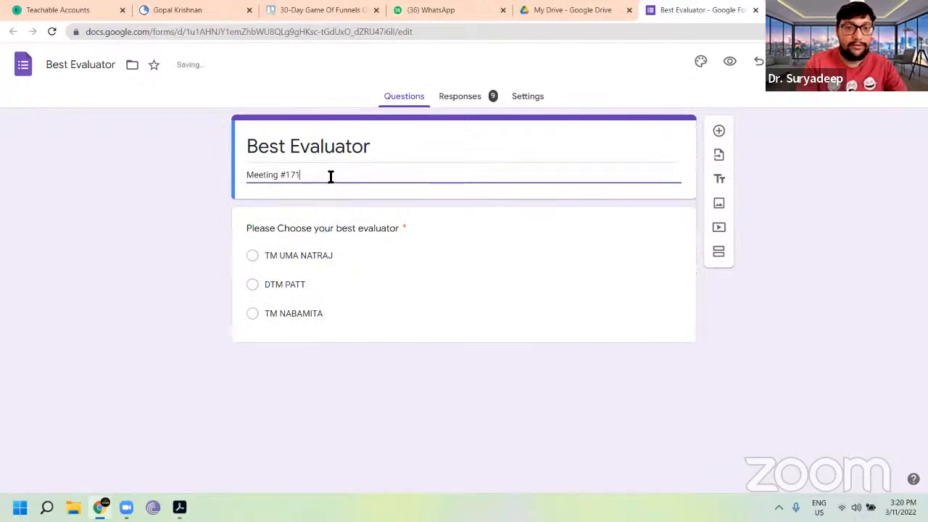
# Step: Delete all existing responses collected by the form
pyautogui.click(355, 255)
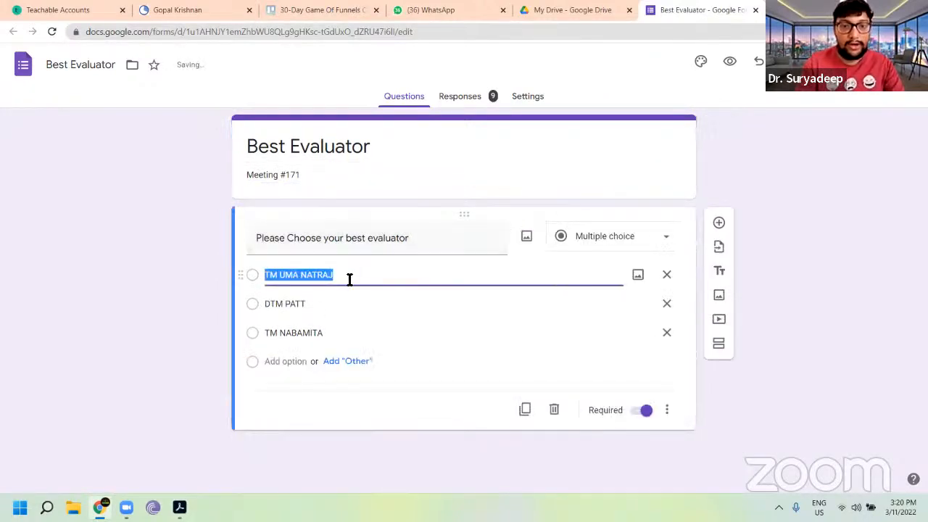
pyautogui.click(471, 97)
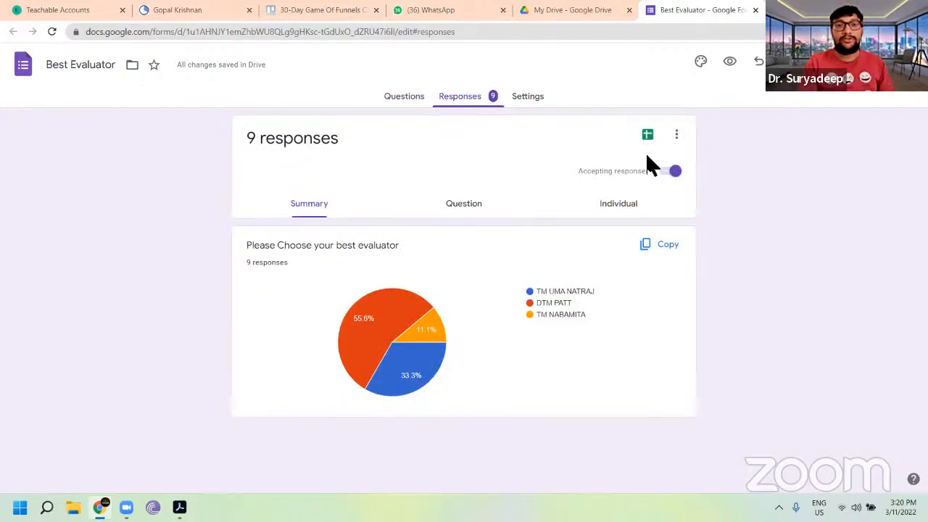
pyautogui.click(404, 97)
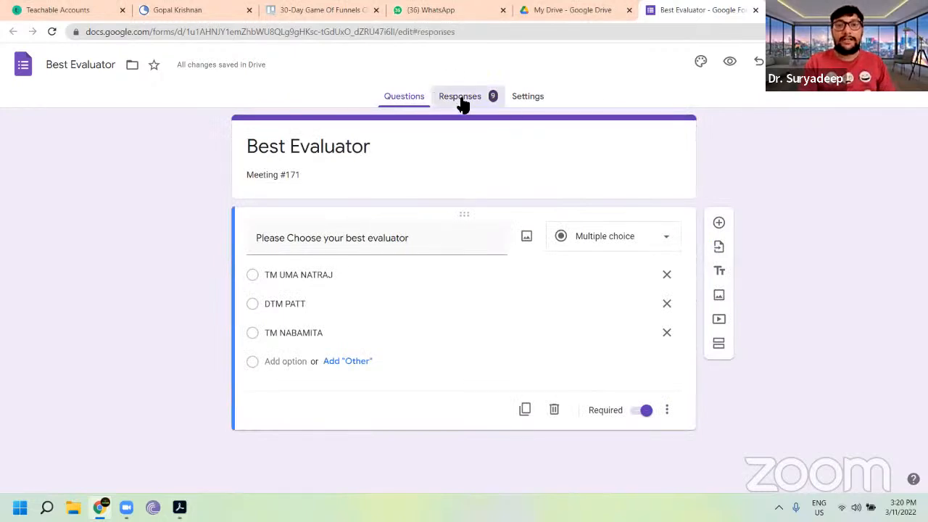
pyautogui.click(464, 101)
pyautogui.click(675, 141)
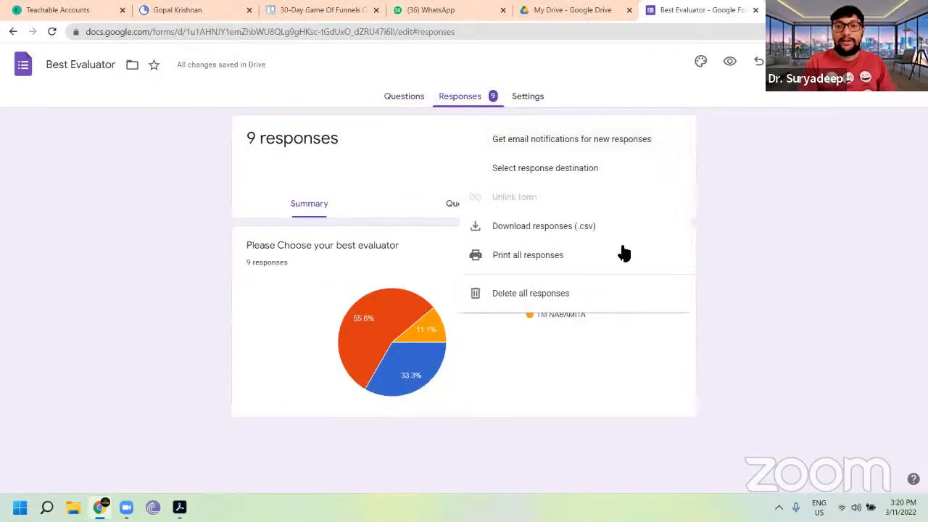
pyautogui.click(586, 293)
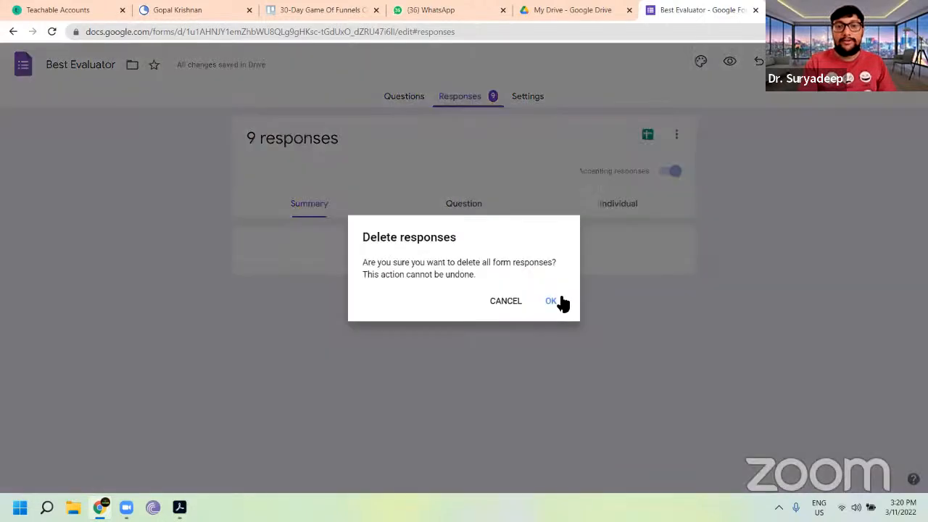
pyautogui.click(551, 300)
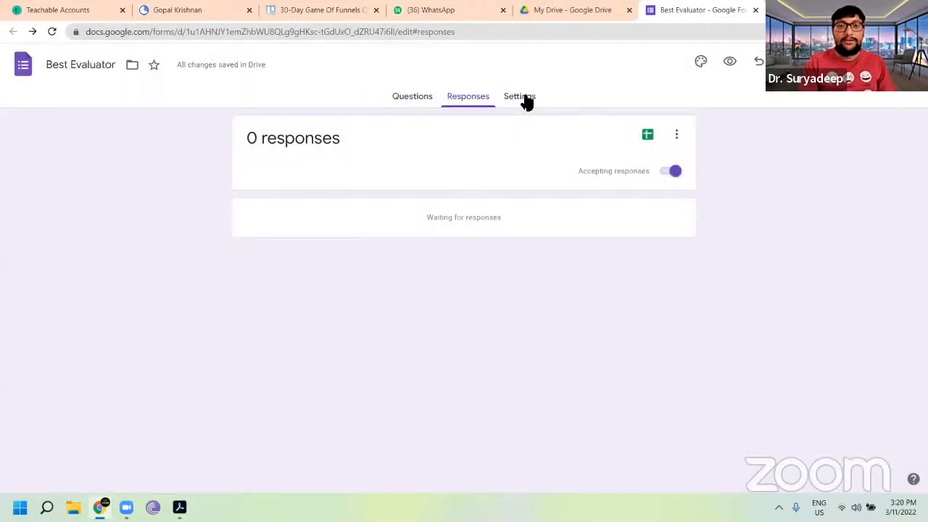
# Step: Review the form's Responses and Presentation settings
pyautogui.click(521, 96)
pyautogui.scroll(-3, 547, 292)
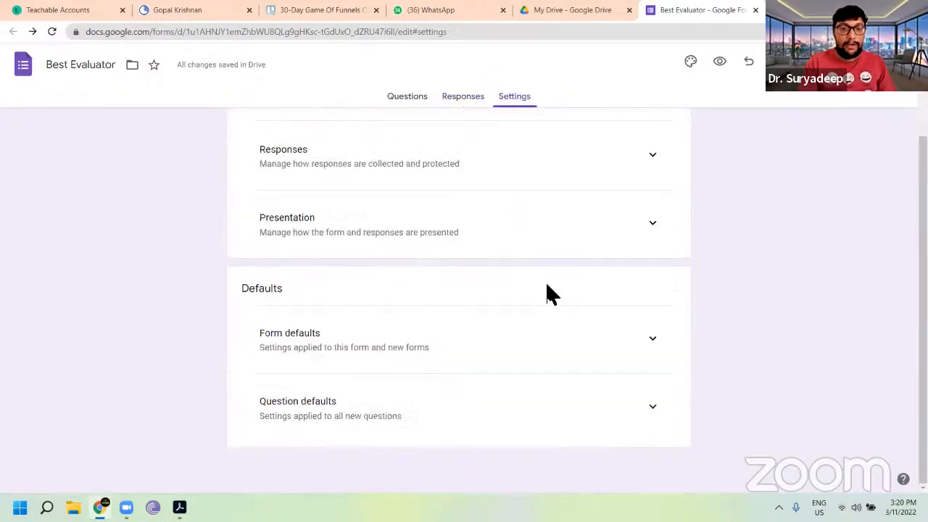
pyautogui.scroll(3, 547, 285)
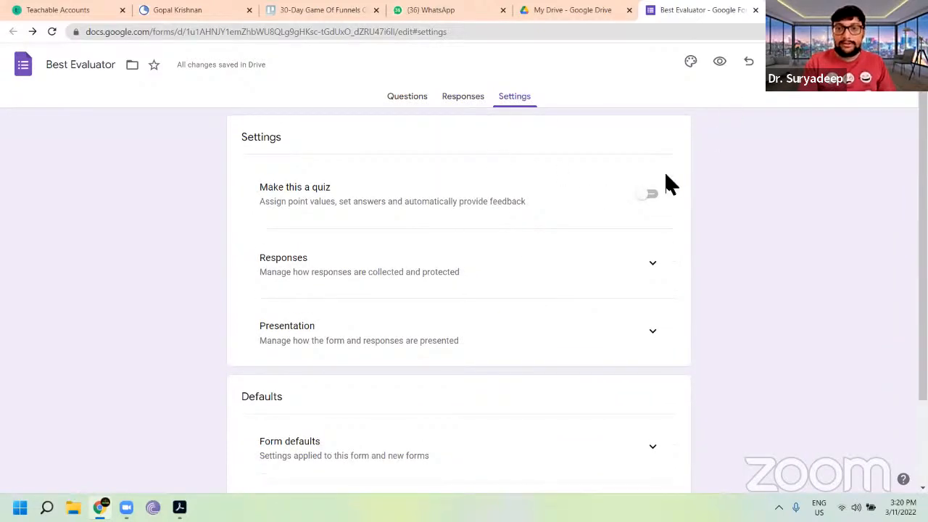
pyautogui.click(655, 265)
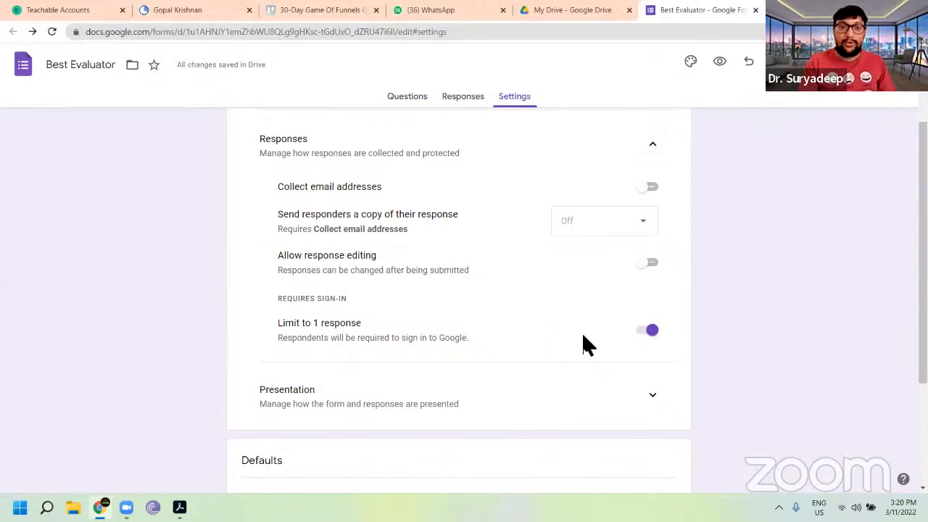
pyautogui.scroll(1, 586, 340)
pyautogui.scroll(-1, 588, 345)
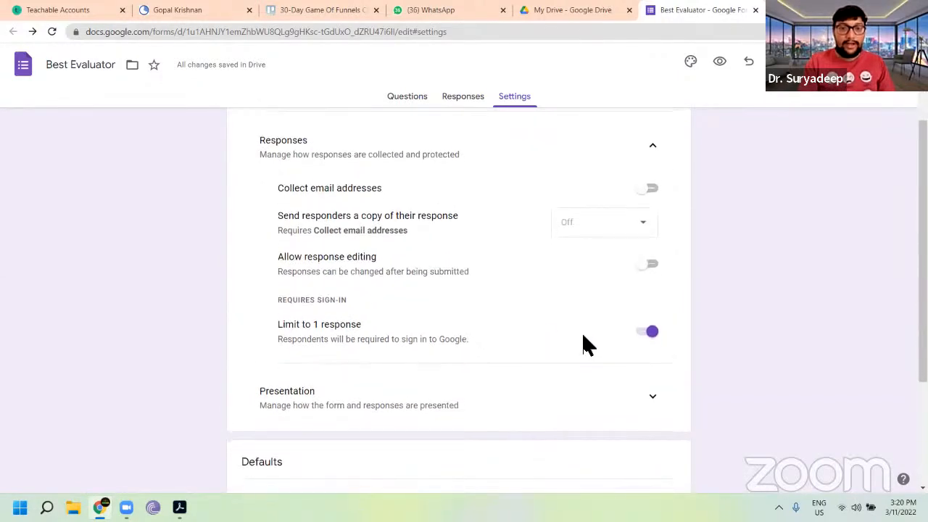
pyautogui.scroll(-2, 587, 345)
pyautogui.scroll(-1, 586, 345)
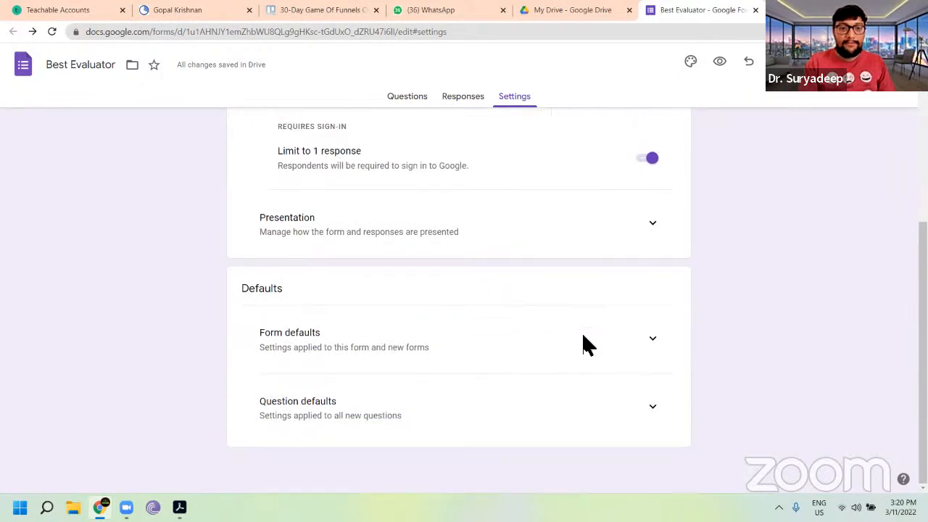
pyautogui.click(653, 228)
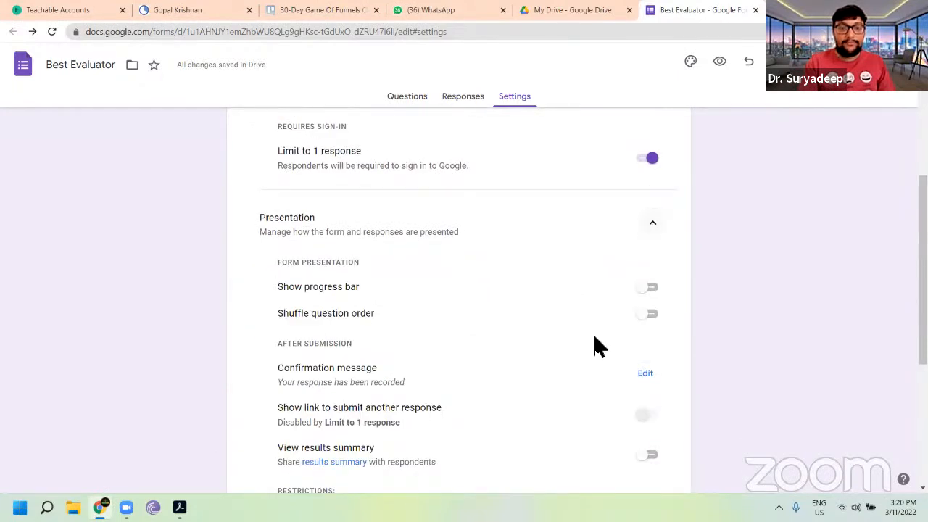
pyautogui.scroll(-2, 595, 344)
pyautogui.scroll(1, 594, 346)
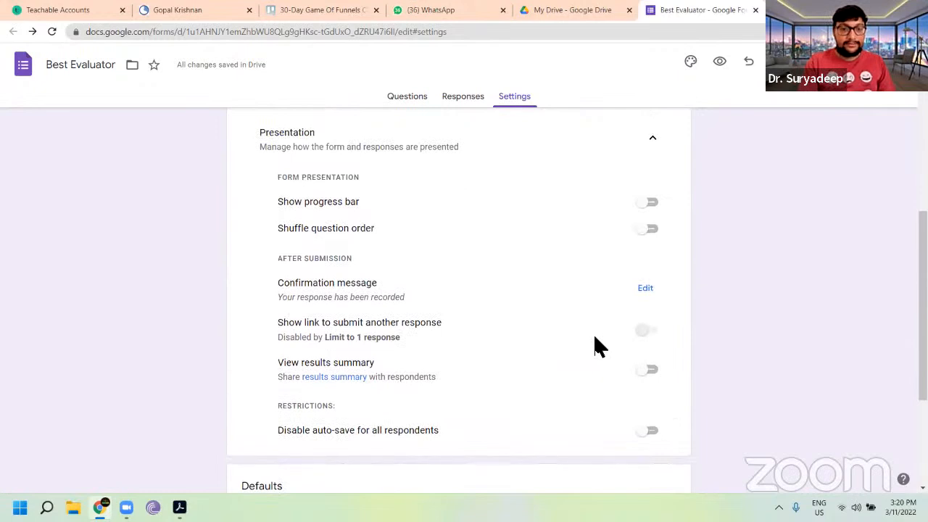
pyautogui.scroll(1, 595, 338)
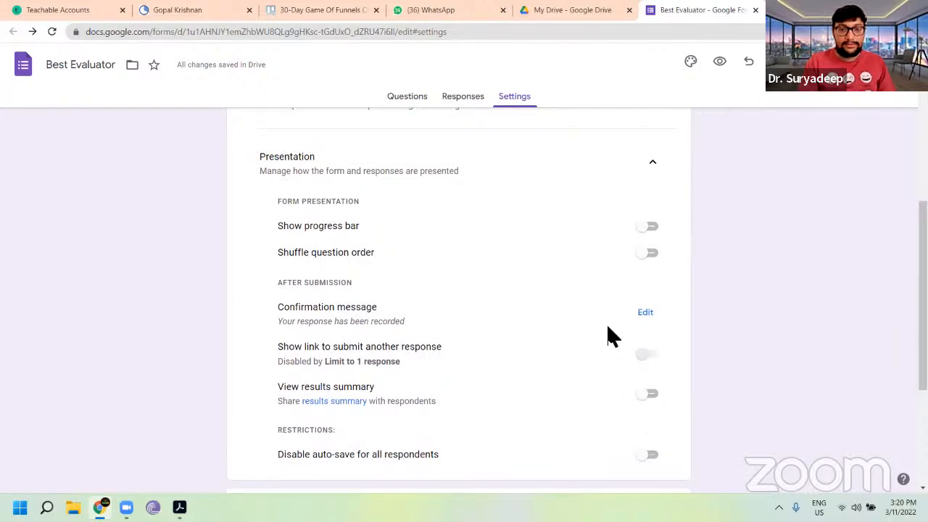
pyautogui.scroll(5, 609, 335)
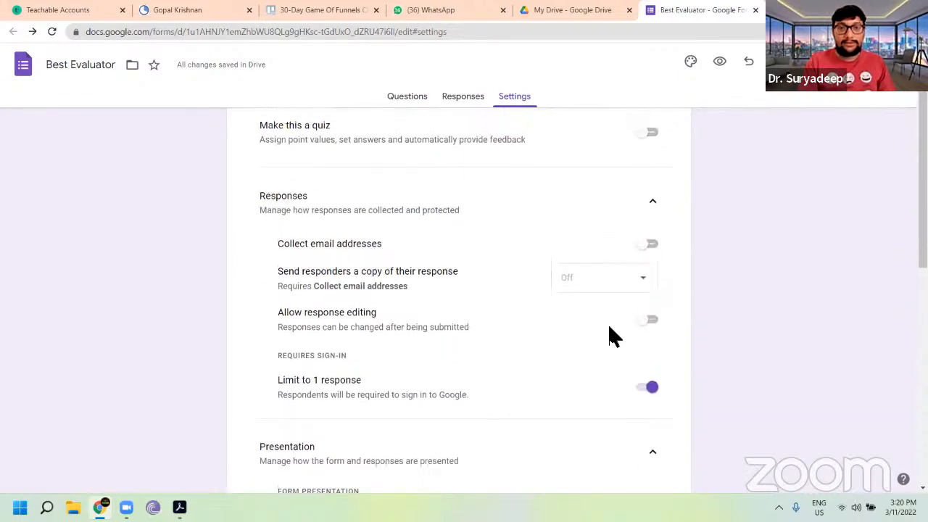
# Step: Replace the old evaluator choices with a single option holding the first evaluator's name and DTM title
pyautogui.click(404, 99)
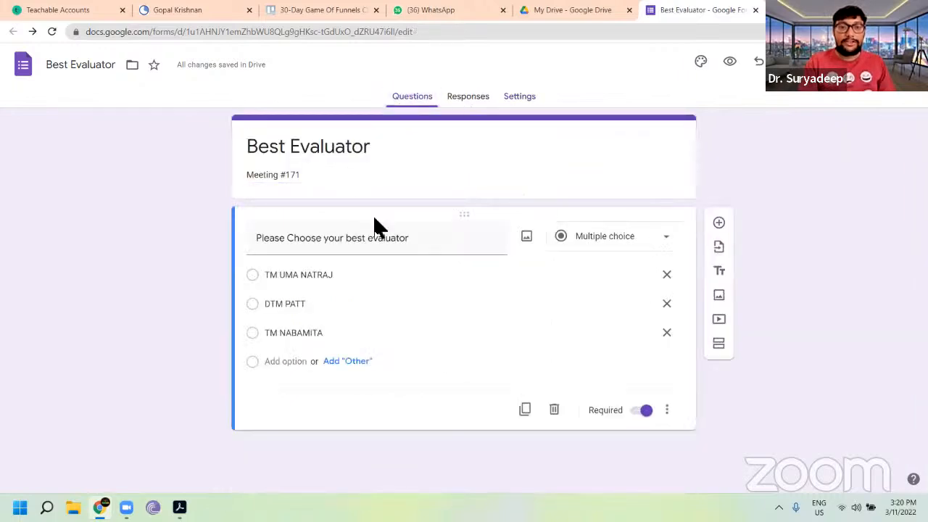
pyautogui.click(346, 273)
pyautogui.click(345, 273)
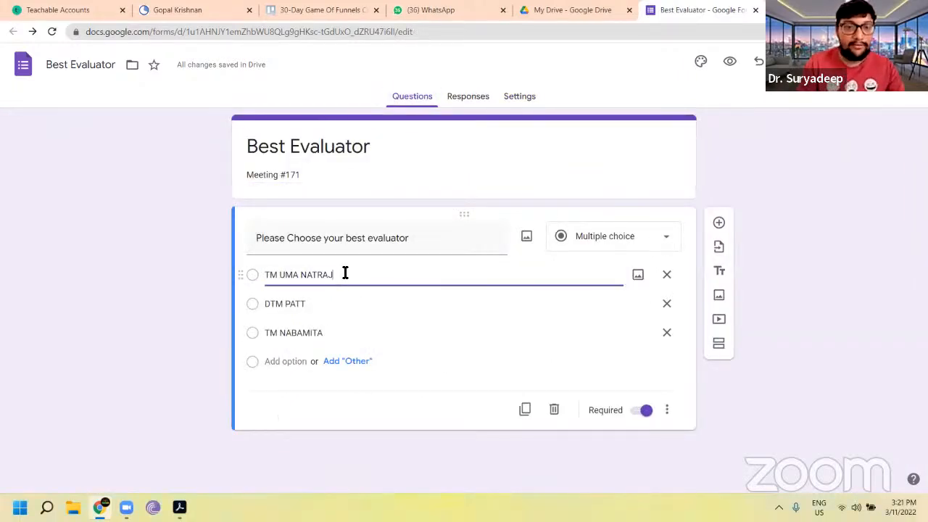
pyautogui.press('BackSpace')
pyautogui.press('BackSpace')
pyautogui.press('BackSpace')
pyautogui.press('BackSpace')
pyautogui.press('BackSpace')
pyautogui.press('BackSpace')
pyautogui.press('BackSpace')
pyautogui.press('BackSpace')
pyautogui.press('BackSpace')
pyautogui.press('BackSpace')
pyautogui.press('BackSpace')
pyautogui.press('BackSpace')
pyautogui.press('BackSpace')
pyautogui.press('BackSpace')
pyautogui.press('BackSpace')
pyautogui.press('BackSpace')
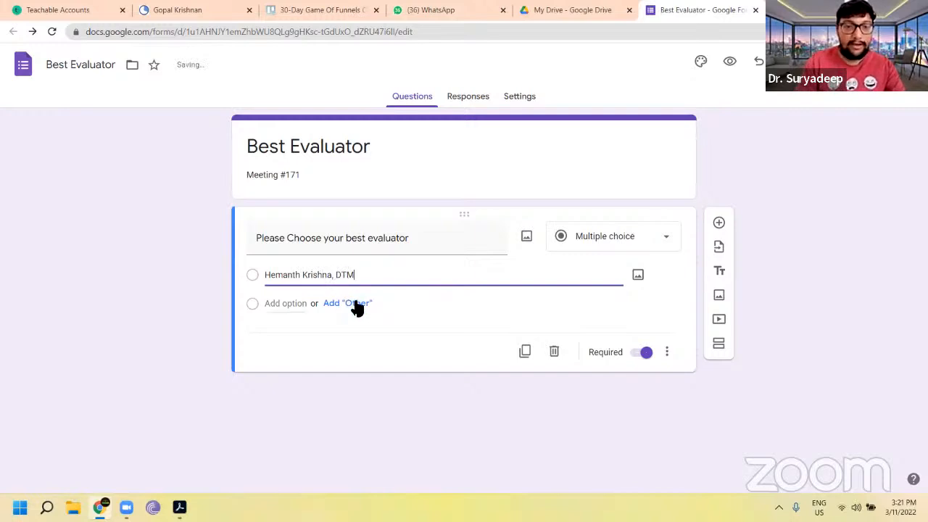
# Step: Add an "Other" choice and a second option with the next evaluator's full name
pyautogui.click(356, 305)
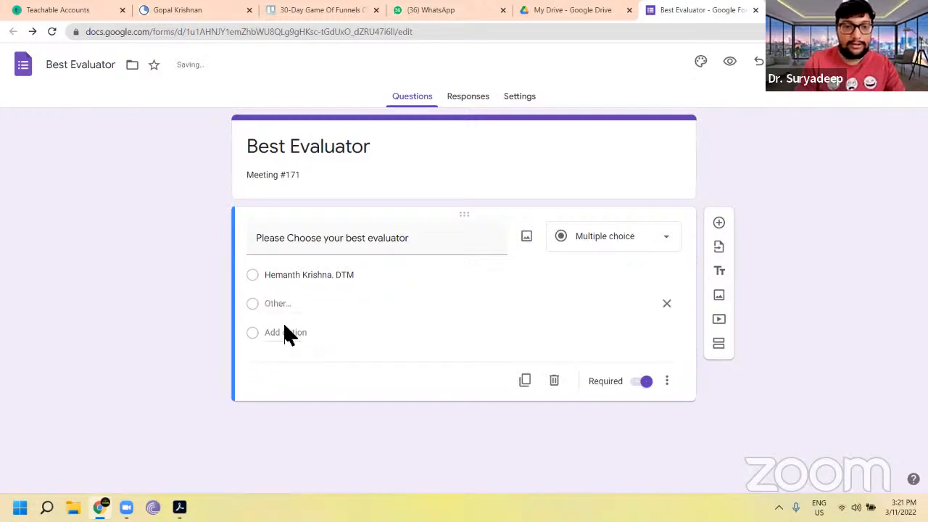
pyautogui.click(286, 334)
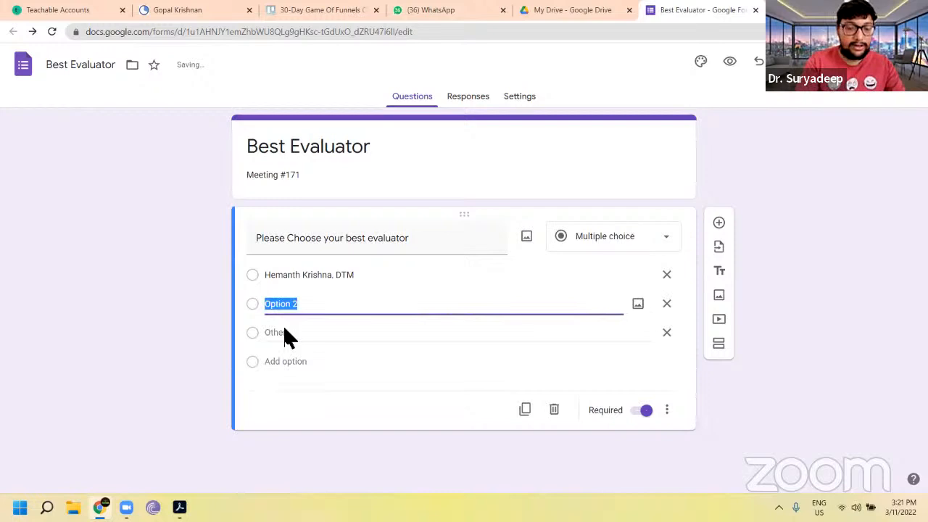
# Step: Add a third option with another evaluator's full name
pyautogui.click(293, 331)
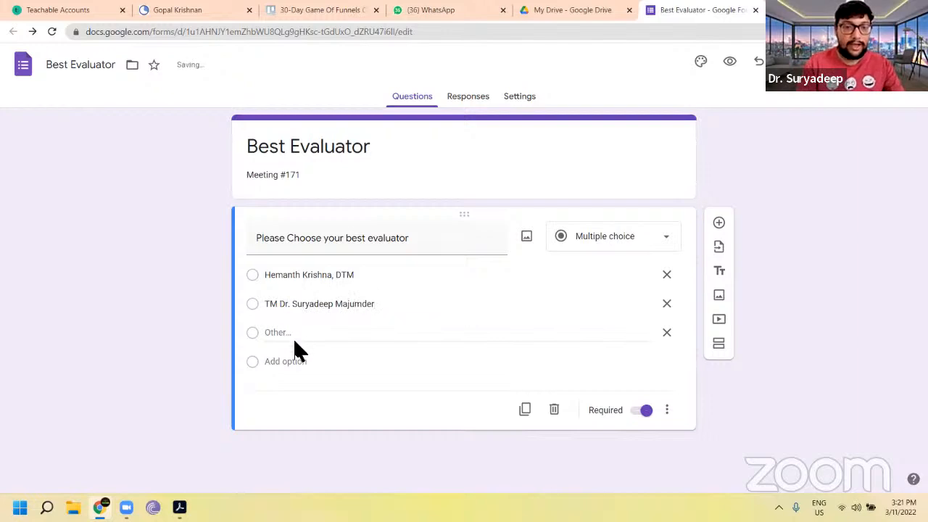
pyautogui.click(298, 360)
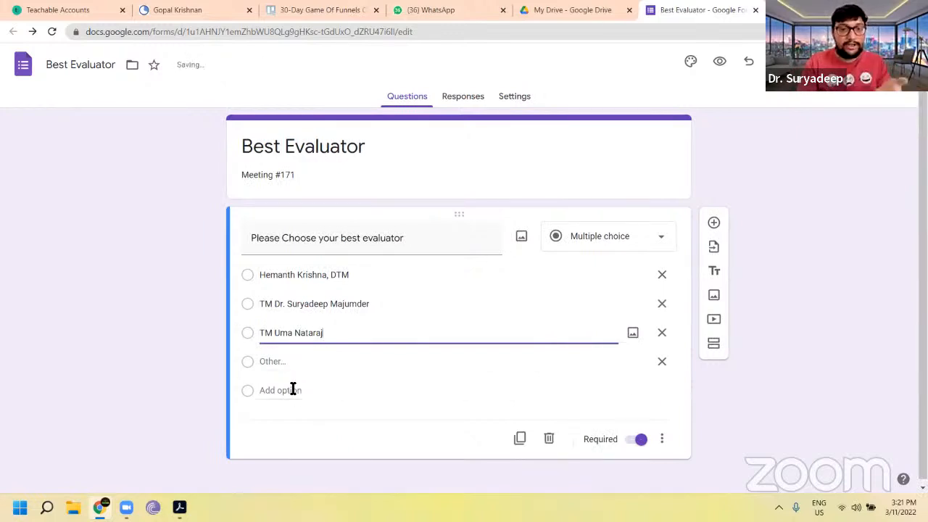
# Step: Add a fourth option with the last evaluator's full name
pyautogui.click(293, 390)
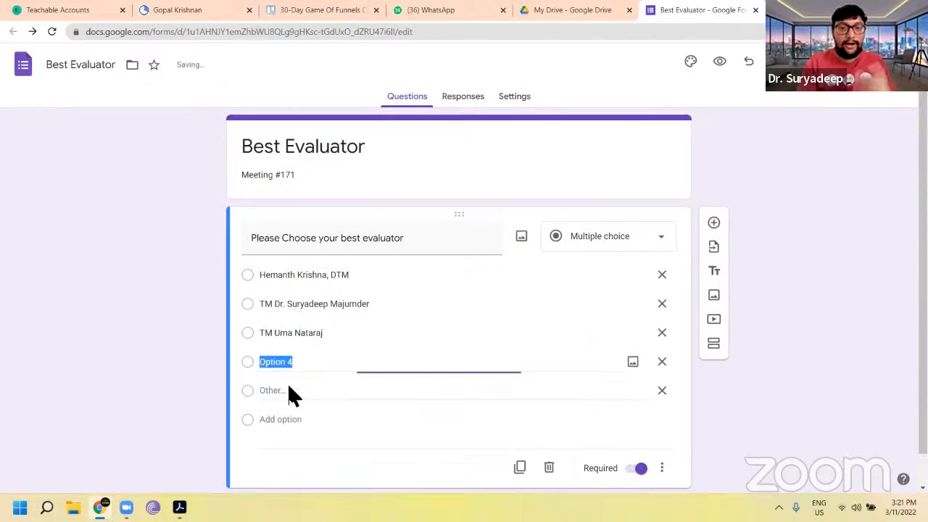
pyautogui.write('TM b')
pyautogui.press('BackSpace')
pyautogui.press('BackSpace')
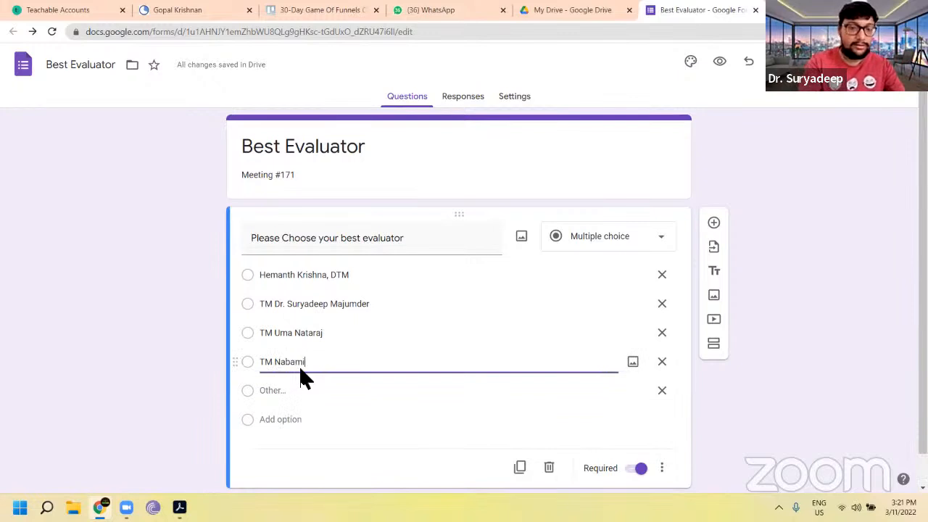
pyautogui.write('Sarkar')
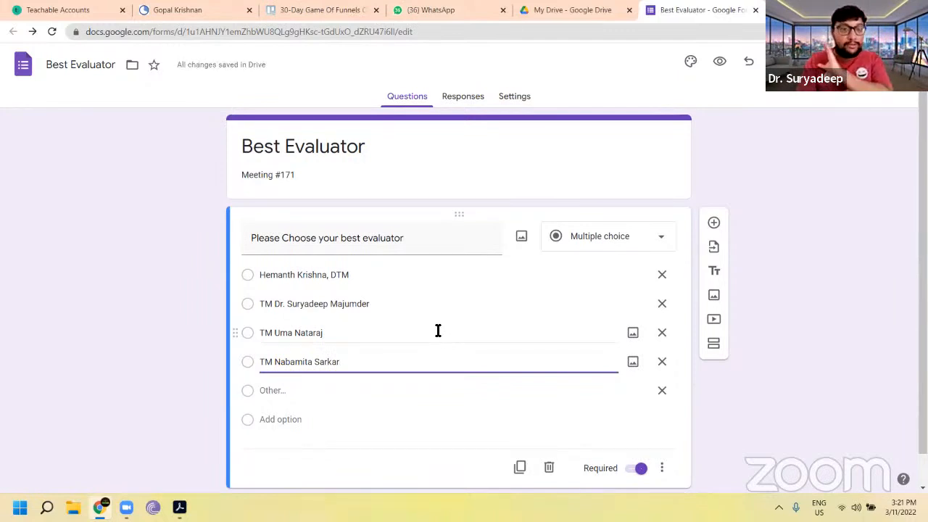
pyautogui.scroll(-1, 438, 329)
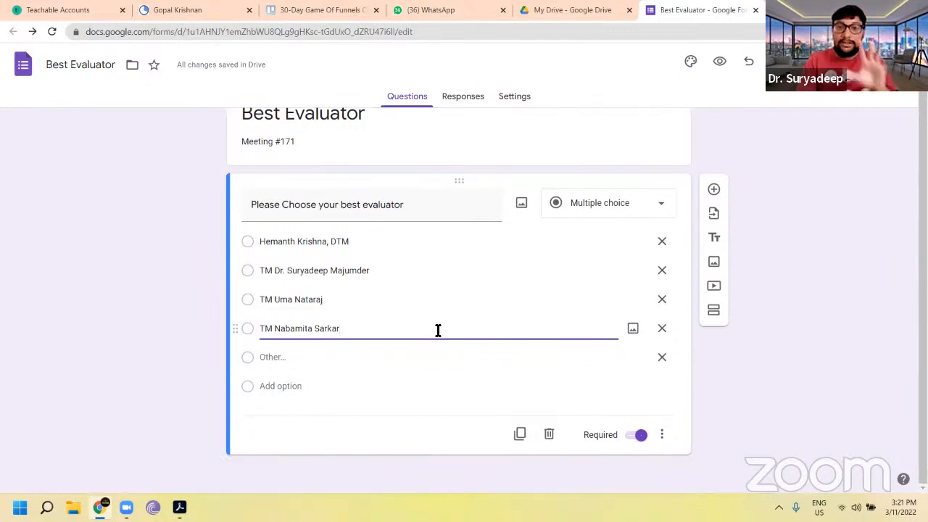
# Step: Open the Best Role player form from Drive and set its description to "Meeting #171"
pyautogui.click(571, 16)
pyautogui.doubleClick(377, 282)
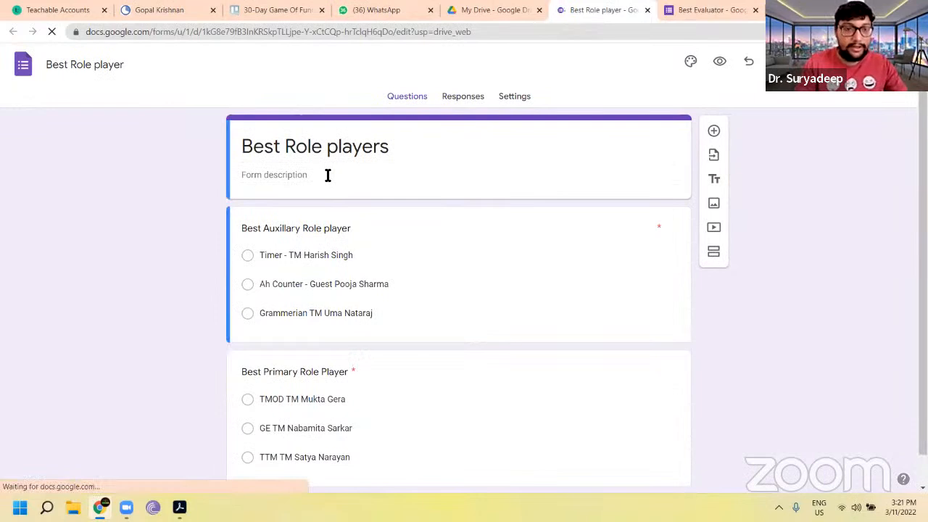
pyautogui.click(328, 175)
pyautogui.write('Meet')
pyautogui.write('ing')
pyautogui.write(' #11')
pyautogui.write('71')
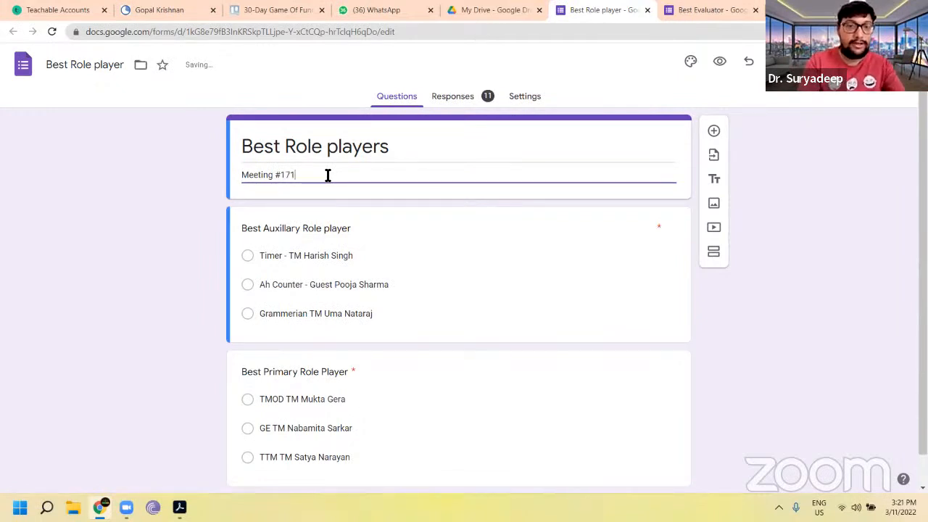
# Step: Delete all responses collected by the Best Role player form
pyautogui.click(458, 102)
pyautogui.click(677, 138)
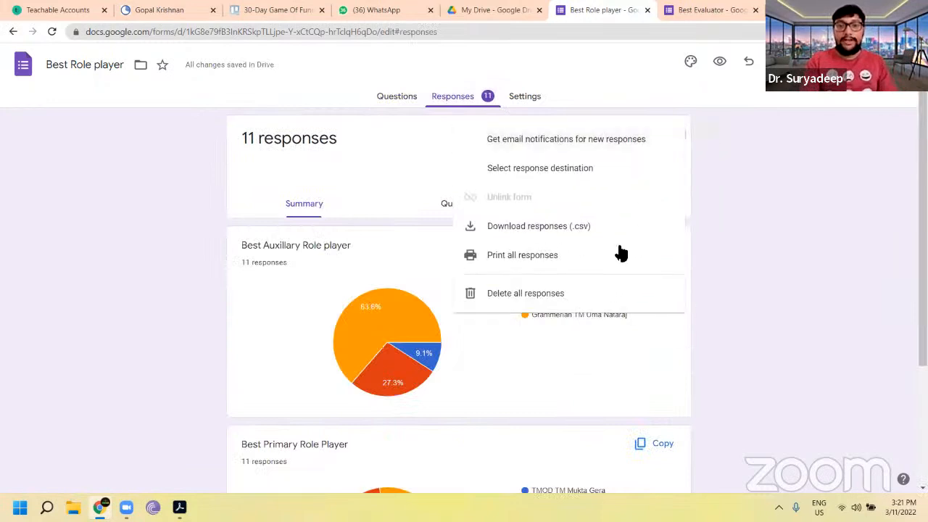
pyautogui.click(573, 296)
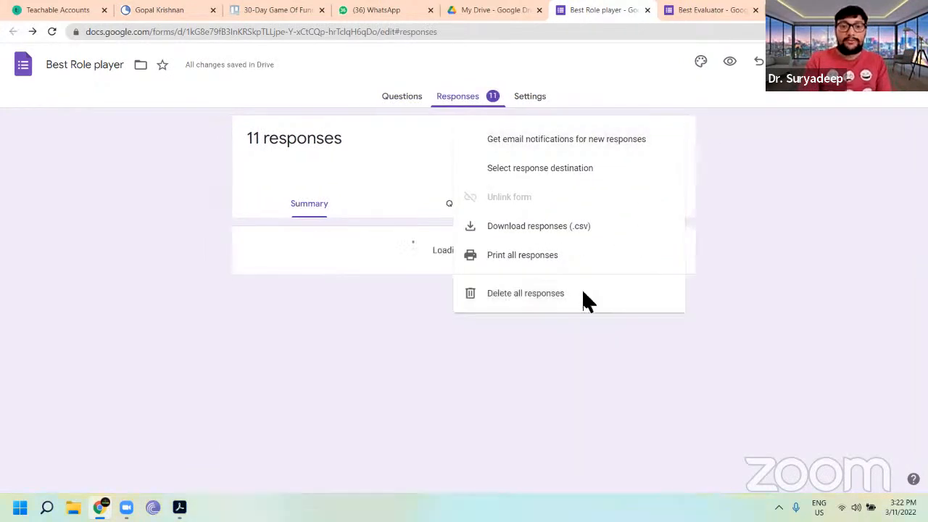
pyautogui.click(551, 302)
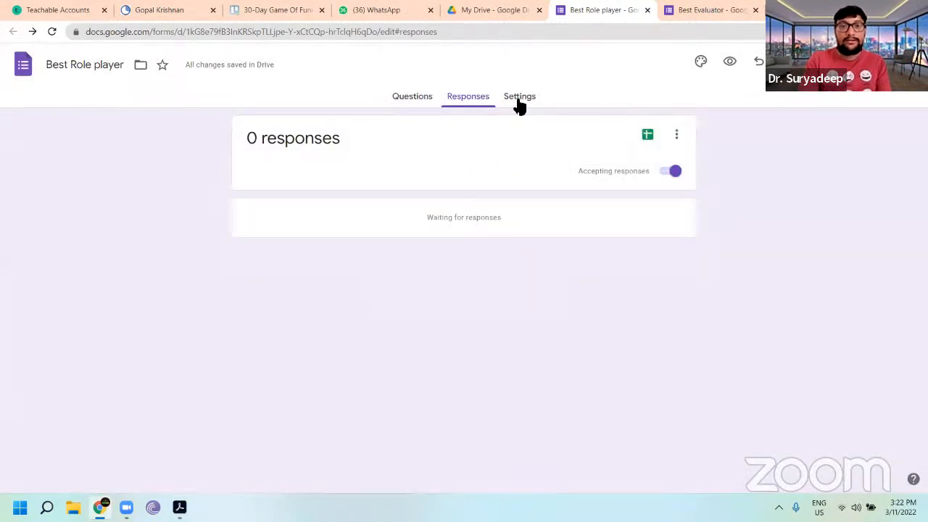
# Step: Review the form's response settings before returning to the questions
pyautogui.click(520, 98)
pyautogui.scroll(-1, 602, 337)
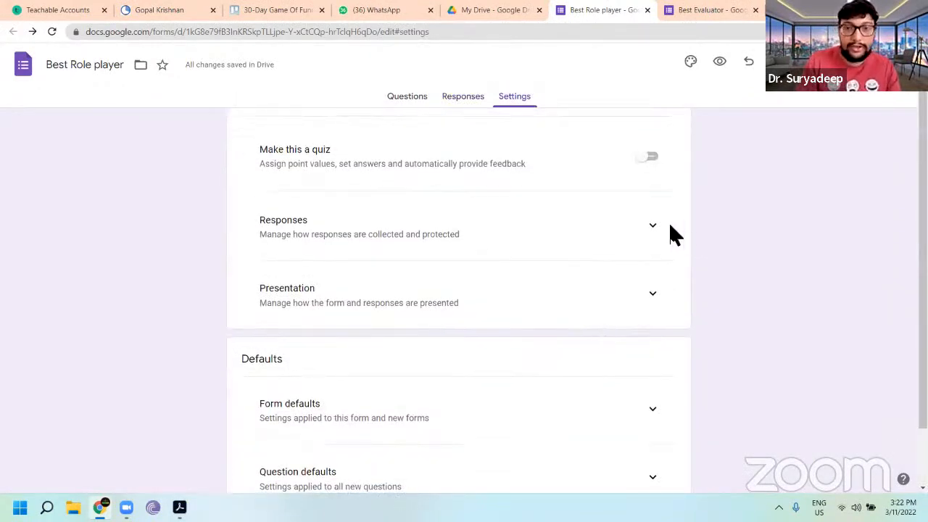
pyautogui.click(653, 225)
pyautogui.scroll(-2, 648, 306)
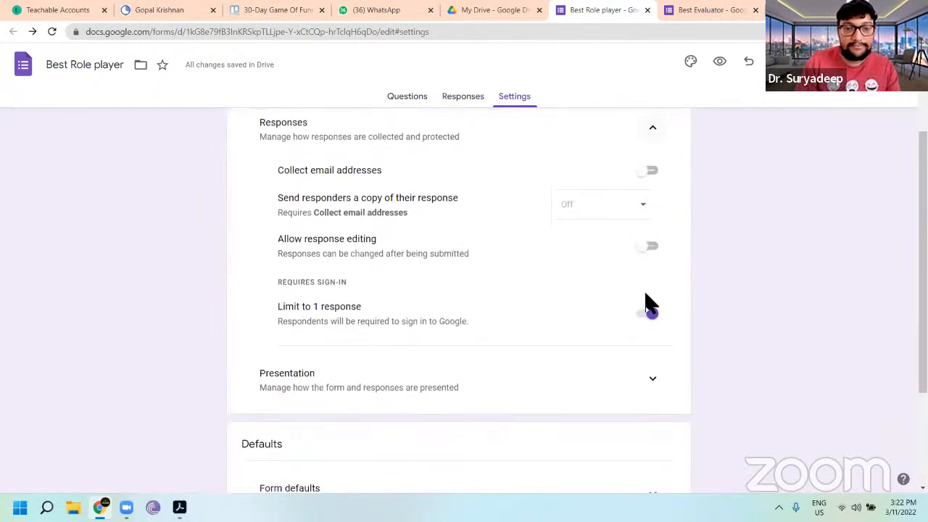
pyautogui.scroll(3, 638, 314)
pyautogui.click(405, 107)
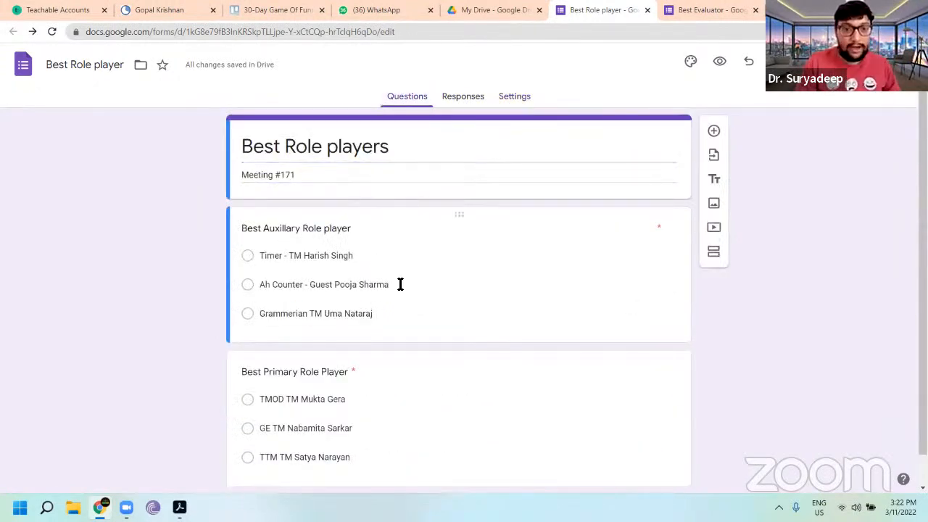
pyautogui.click(401, 284)
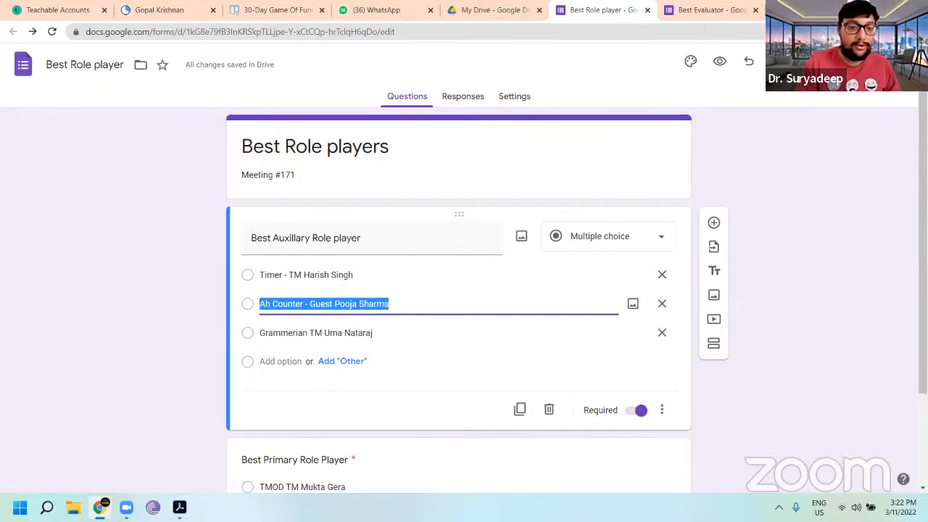
pyautogui.click(179, 507)
pyautogui.scroll(1, 450, 300)
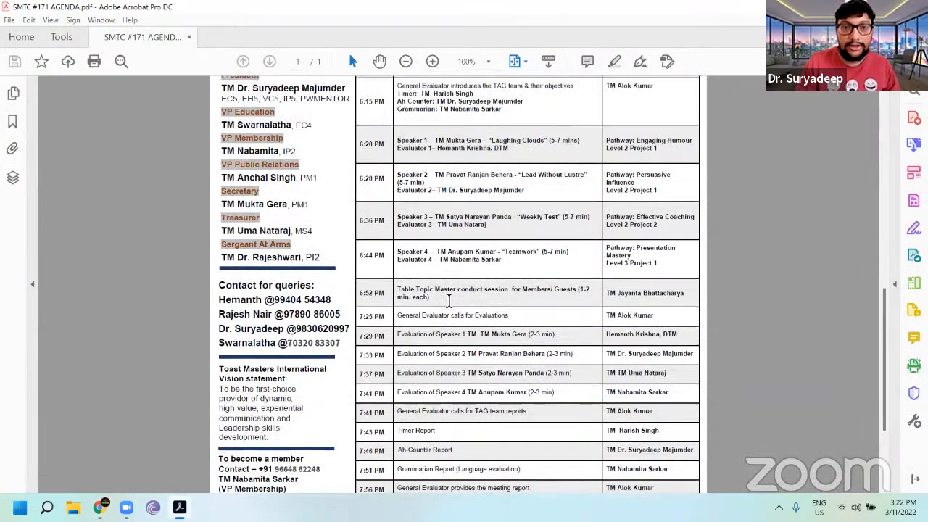
pyautogui.scroll(1, 449, 300)
pyautogui.keyDown('ctrl'); pyautogui.scroll(2, 472, 166); pyautogui.keyUp('ctrl')
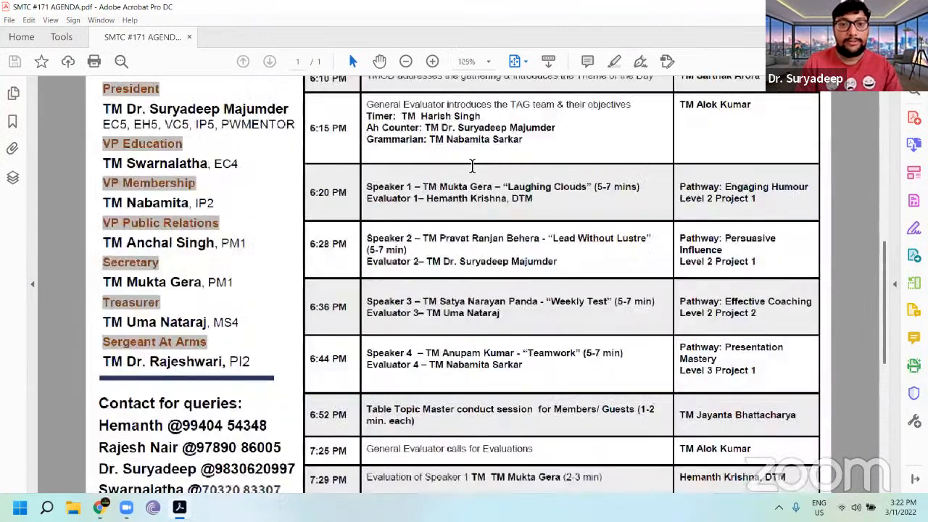
pyautogui.keyDown('ctrl'); pyautogui.scroll(1, 472, 166); pyautogui.keyUp('ctrl')
pyautogui.moveTo(127, 507)
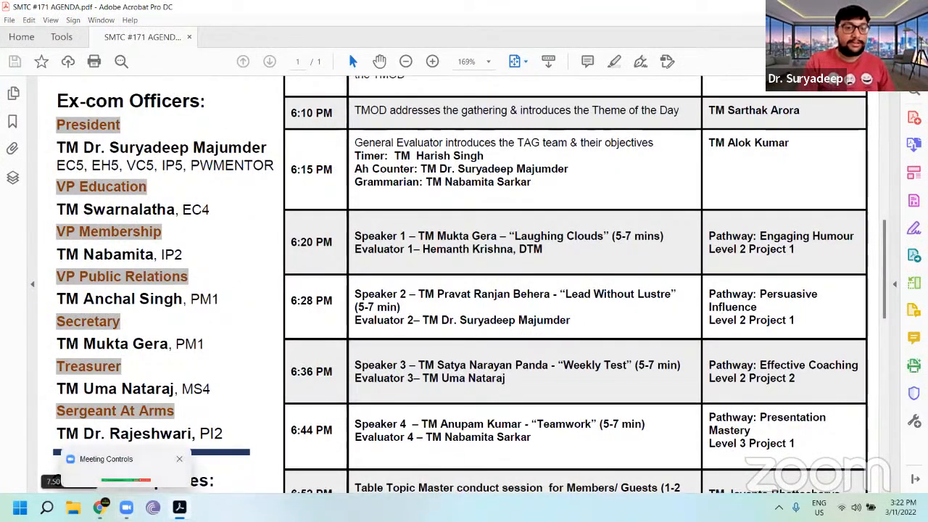
pyautogui.moveTo(99, 507)
pyautogui.click(102, 467)
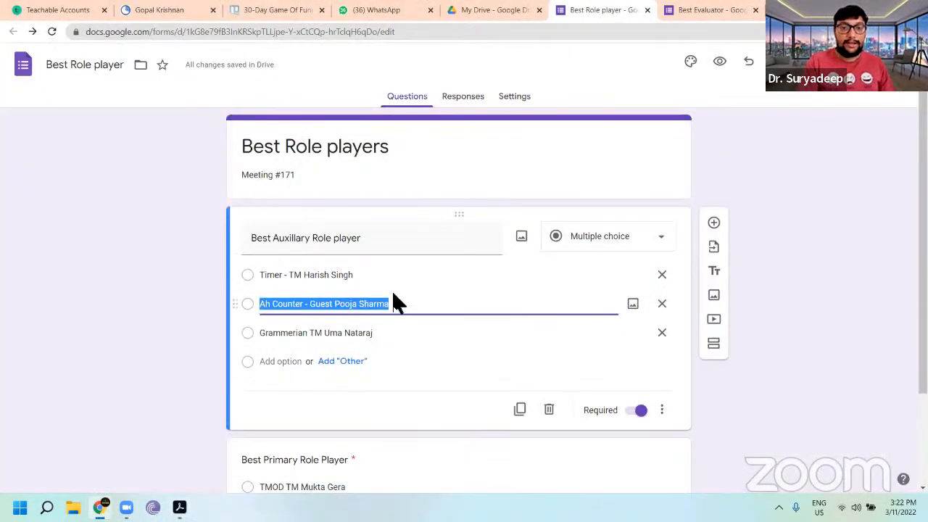
pyautogui.moveTo(397, 302); pyautogui.dragTo(314, 303)
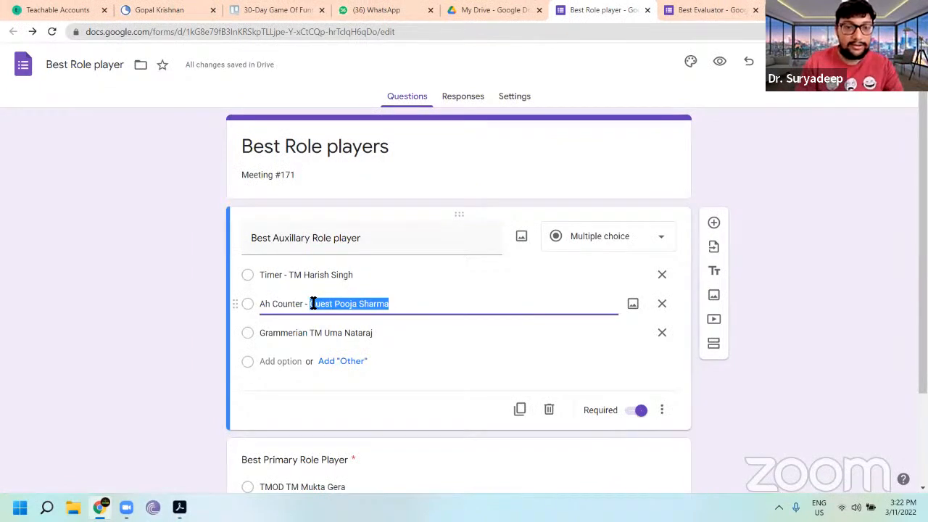
pyautogui.write('T')
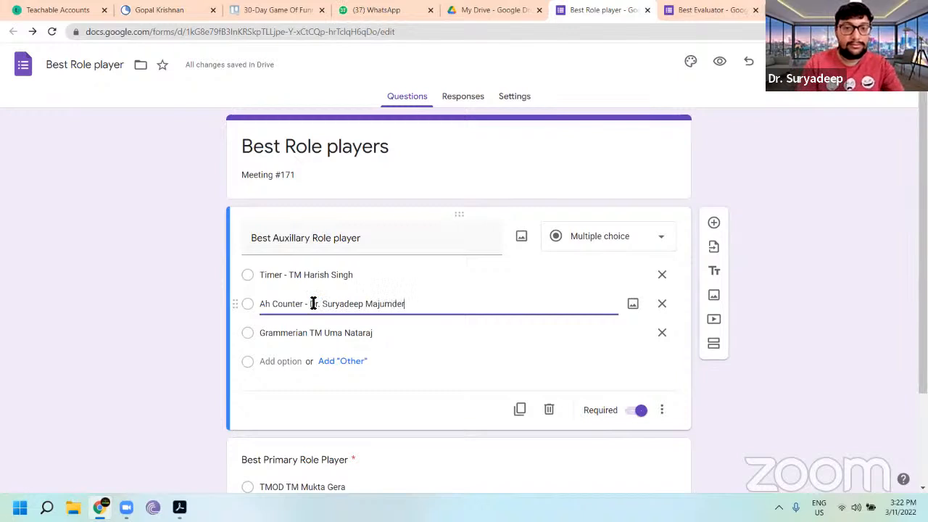
pyautogui.click(377, 333)
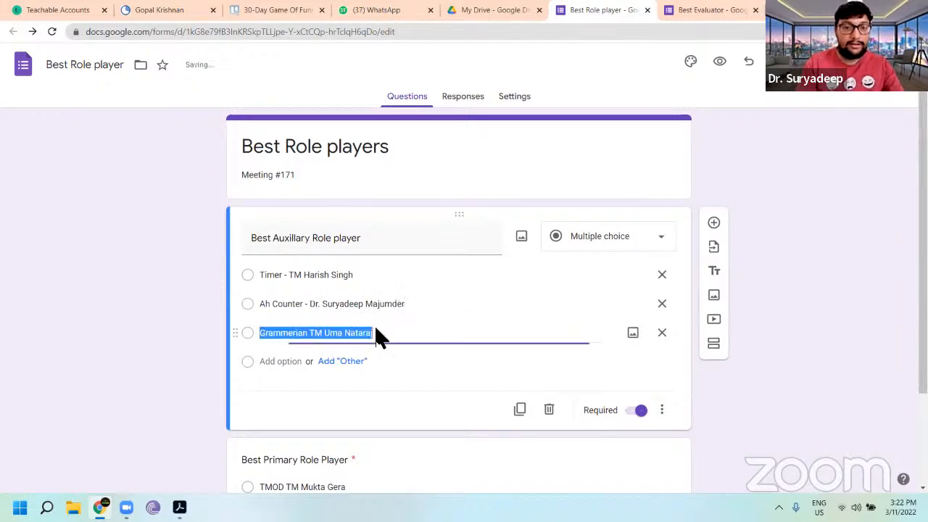
pyautogui.click(379, 334)
pyautogui.moveTo(378, 334); pyautogui.dragTo(327, 336)
pyautogui.scroll(-2, 406, 341)
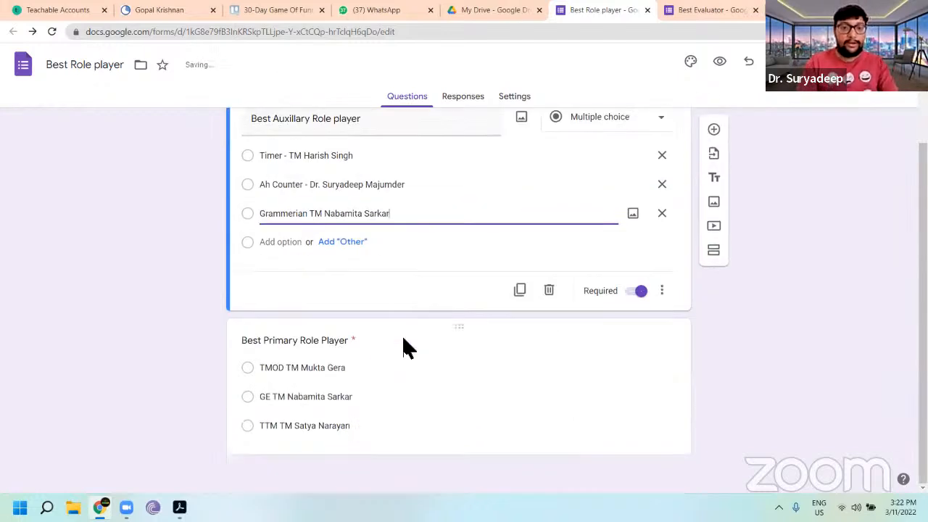
pyautogui.click(356, 368)
pyautogui.moveTo(356, 305); pyautogui.dragTo(303, 303)
pyautogui.write('Sartha')
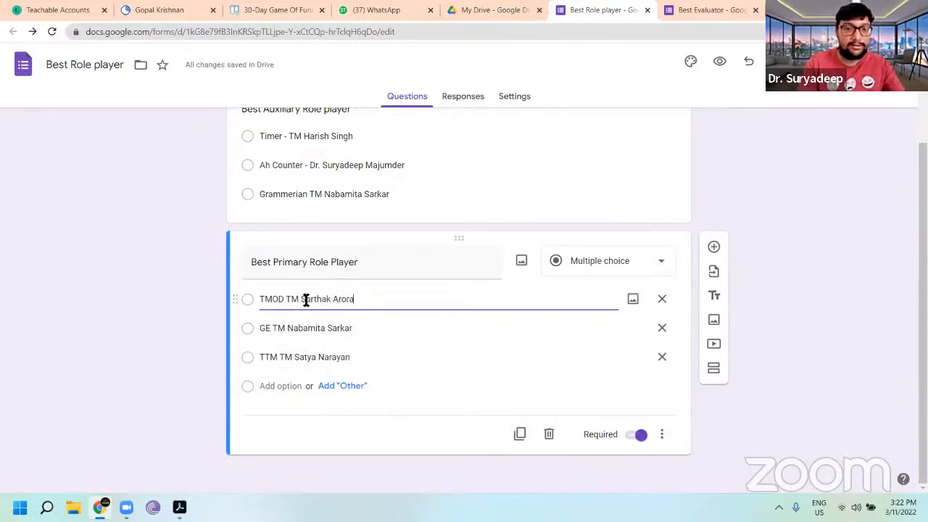
pyautogui.click(363, 329)
pyautogui.moveTo(363, 329); pyautogui.dragTo(290, 332)
pyautogui.moveTo(289, 332); pyautogui.dragTo(293, 332)
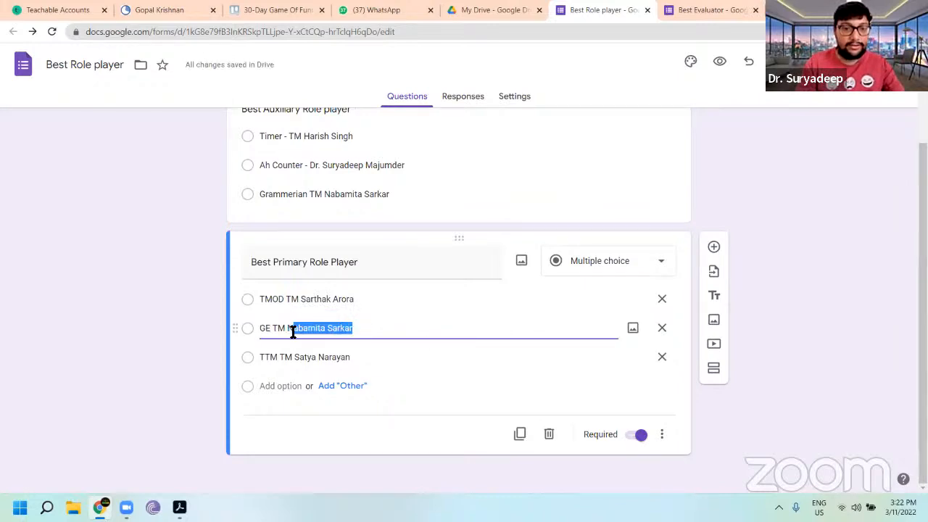
pyautogui.press('BackSpace')
pyautogui.press('BackSpace')
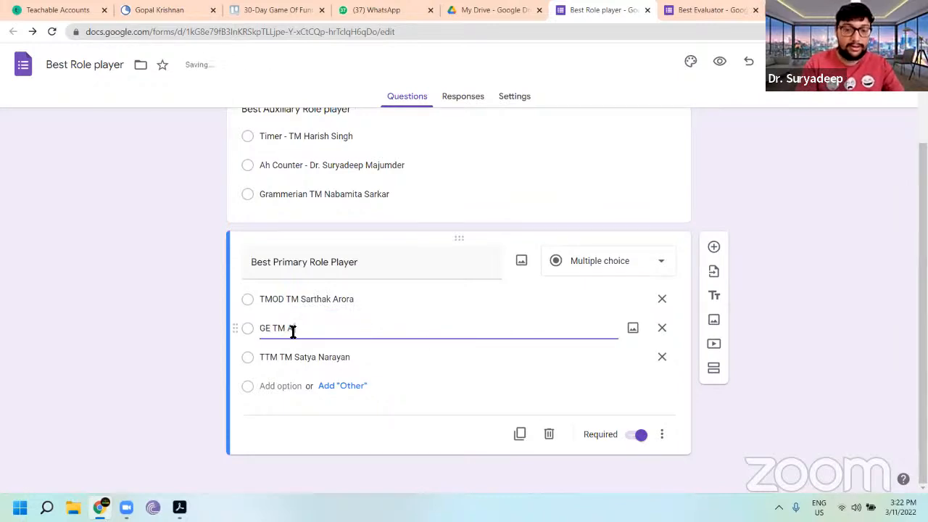
pyautogui.click(365, 356)
pyautogui.moveTo(366, 355); pyautogui.dragTo(296, 355)
pyautogui.press('BackSpace')
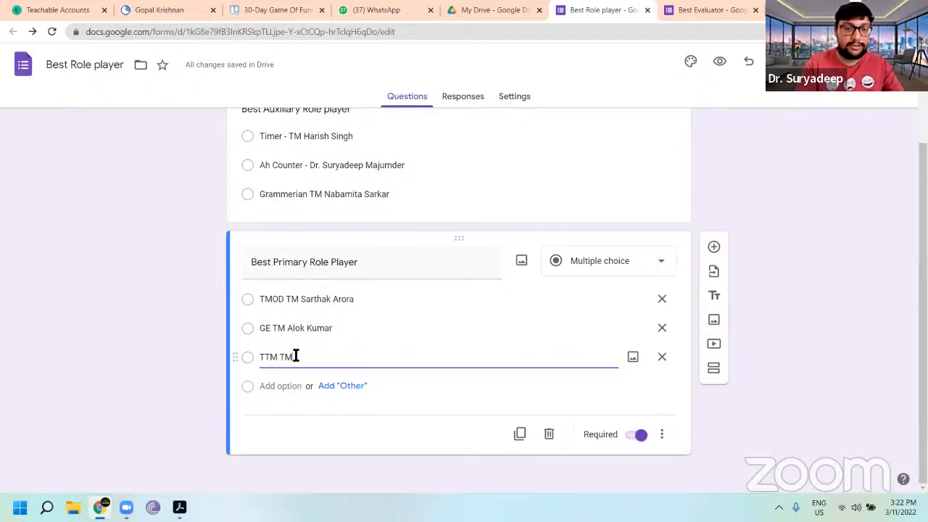
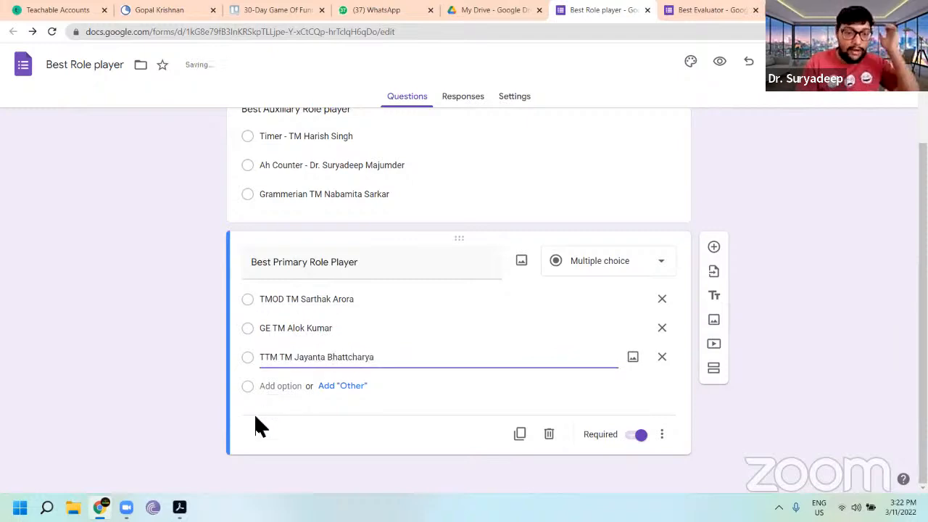
# Step: Compare the agenda's role assignments with the form's options
pyautogui.click(180, 507)
pyautogui.scroll(4, 464, 292)
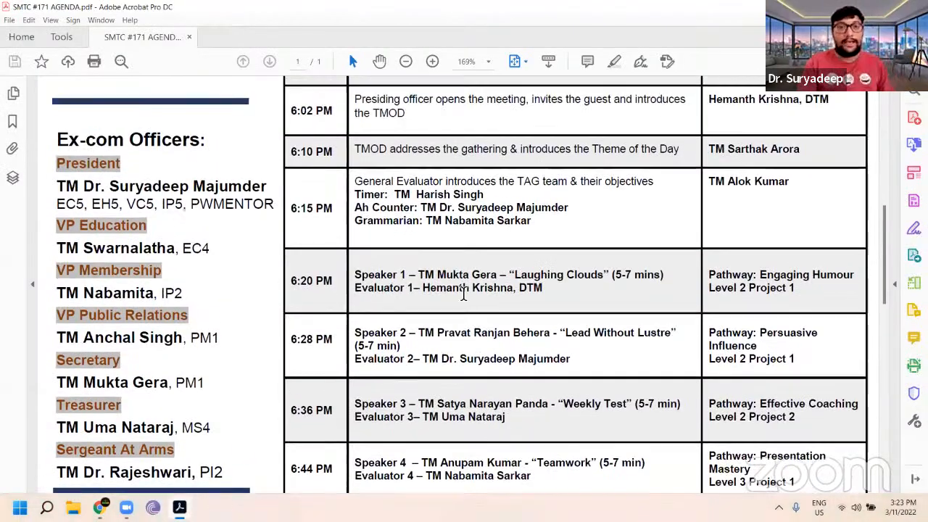
pyautogui.scroll(-2, 464, 292)
pyautogui.scroll(-5, 464, 292)
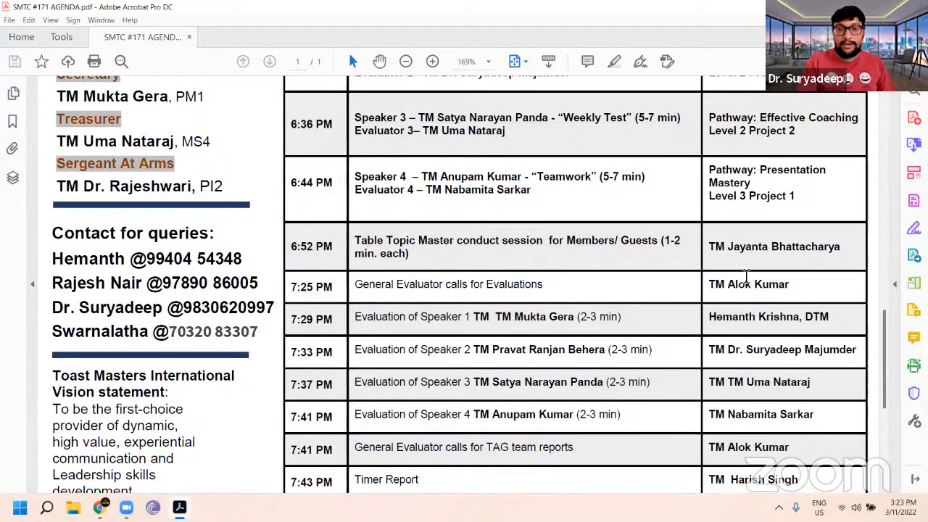
pyautogui.scroll(-3, 740, 285)
pyautogui.scroll(3, 549, 428)
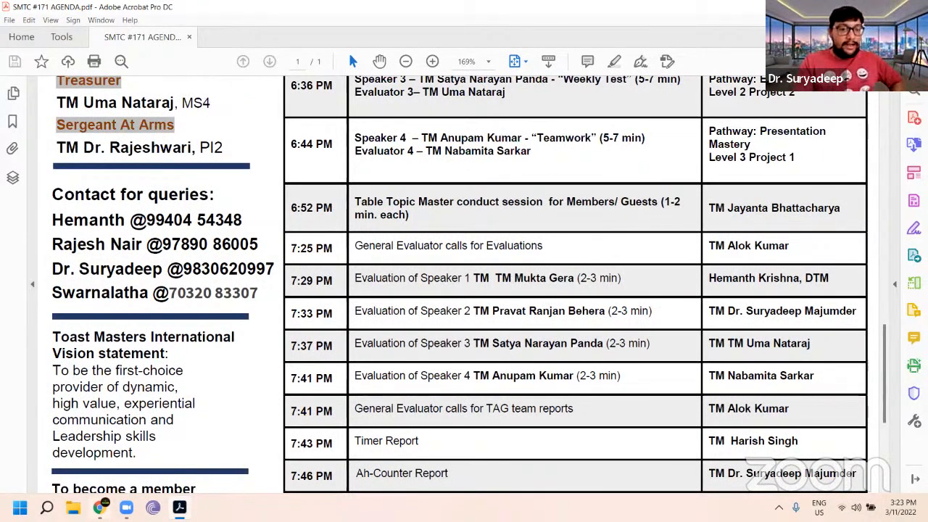
pyautogui.moveTo(100, 508)
pyautogui.click(134, 444)
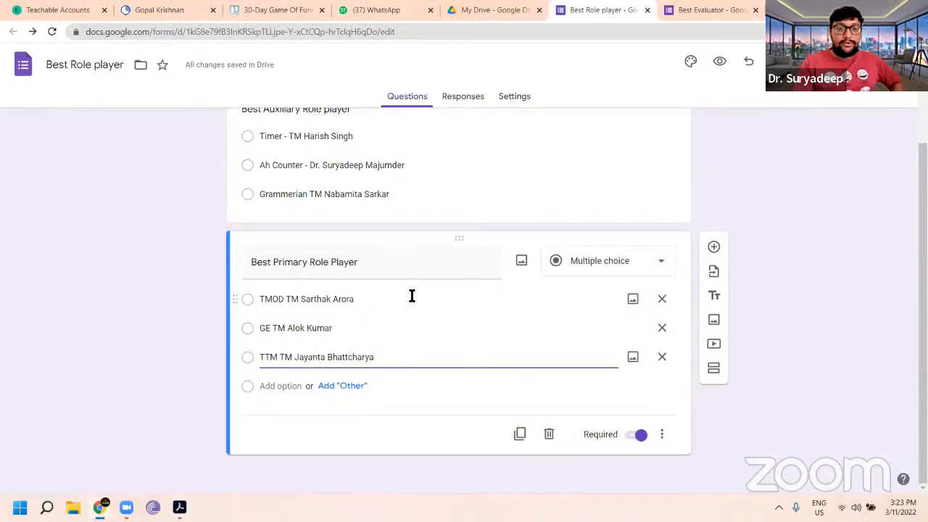
pyautogui.scroll(3, 410, 297)
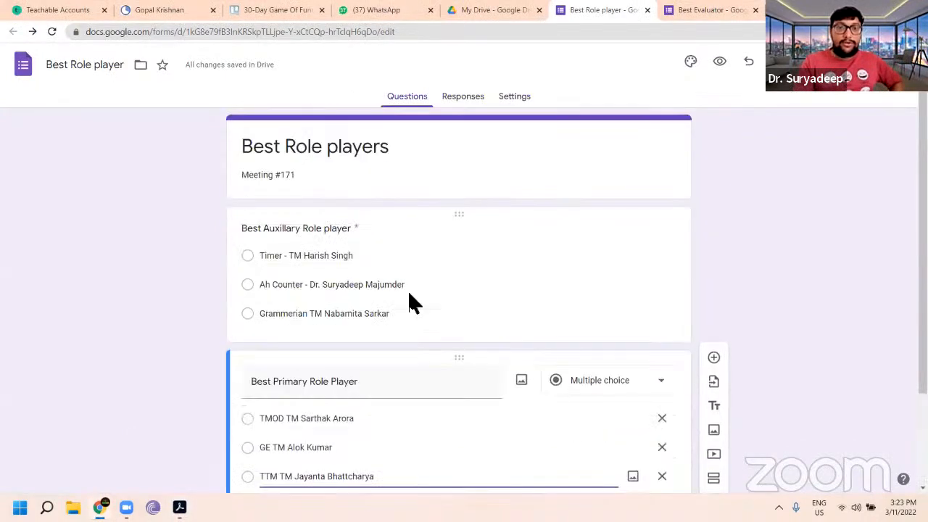
pyautogui.click(507, 11)
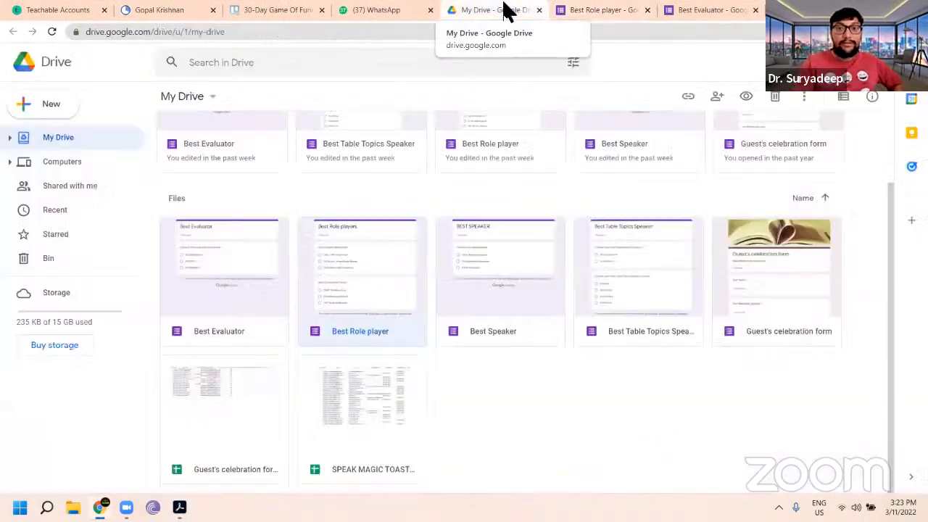
pyautogui.click(585, 21)
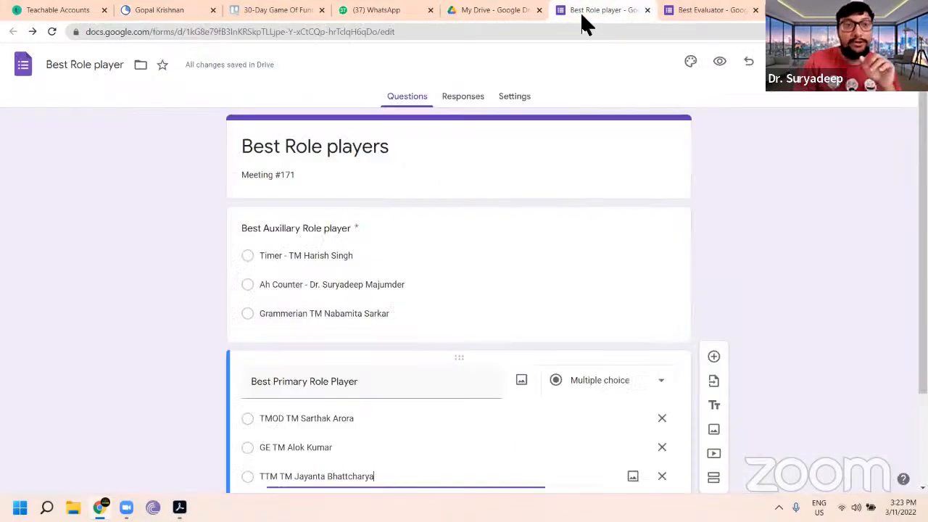
pyautogui.scroll(3, 261, 69)
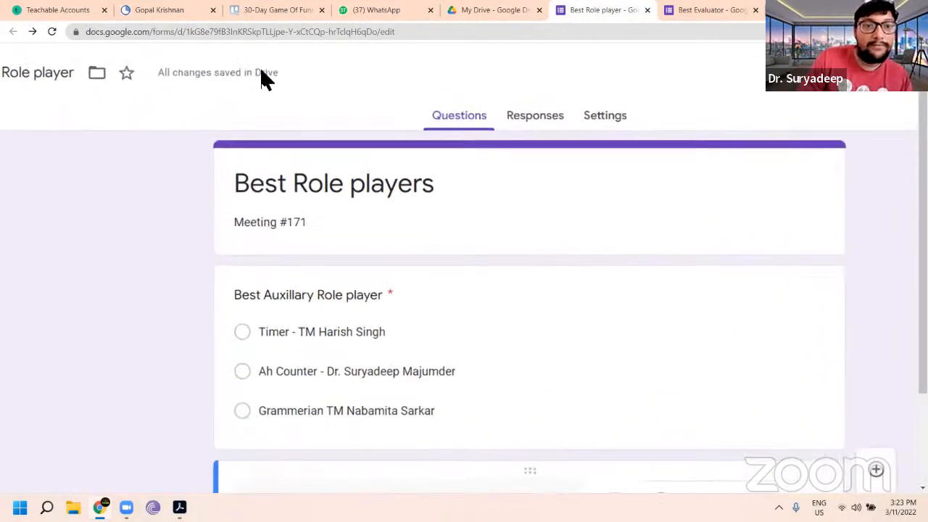
pyautogui.scroll(2, 261, 77)
pyautogui.scroll(-1, 292, 98)
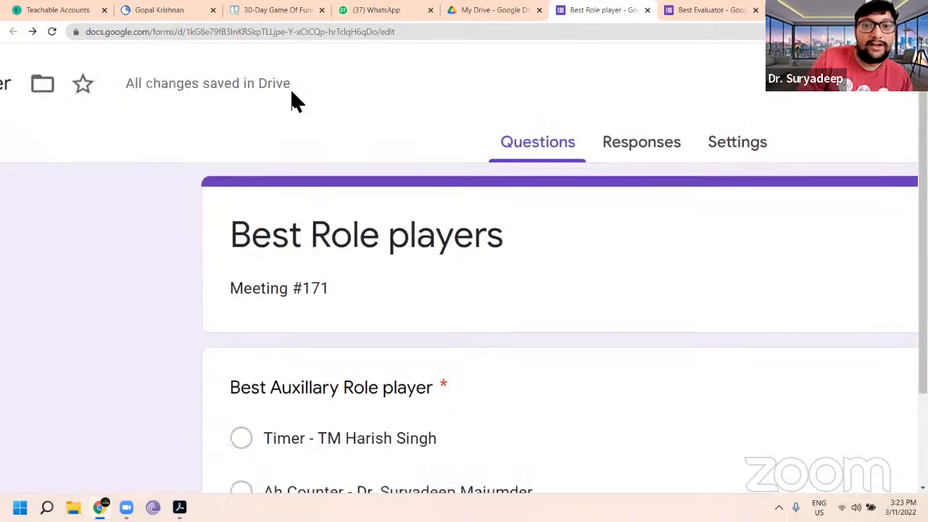
pyautogui.scroll(-3, 292, 95)
pyautogui.click(384, 251)
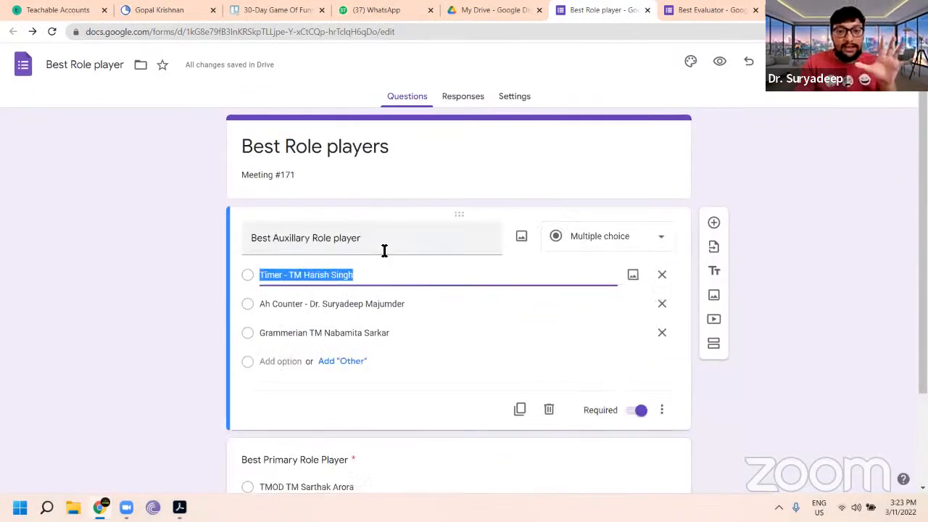
pyautogui.click(377, 270)
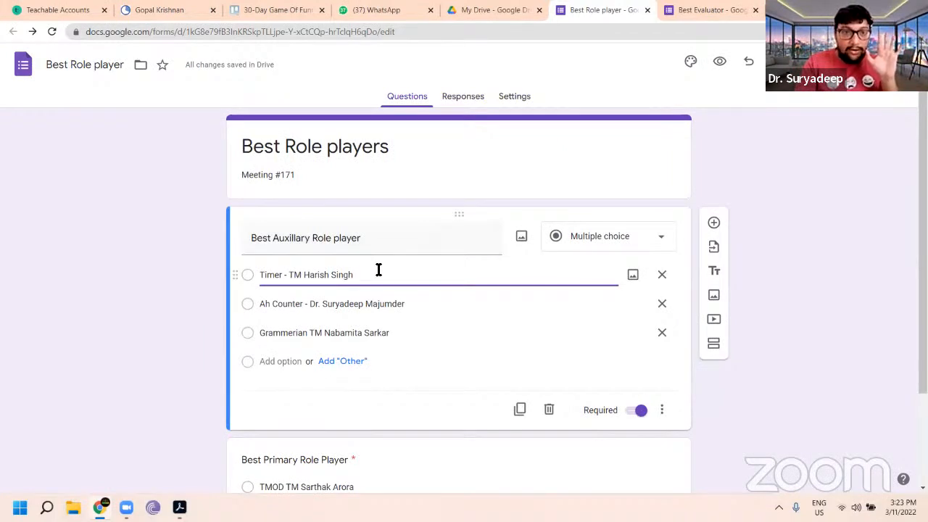
pyautogui.write('h')
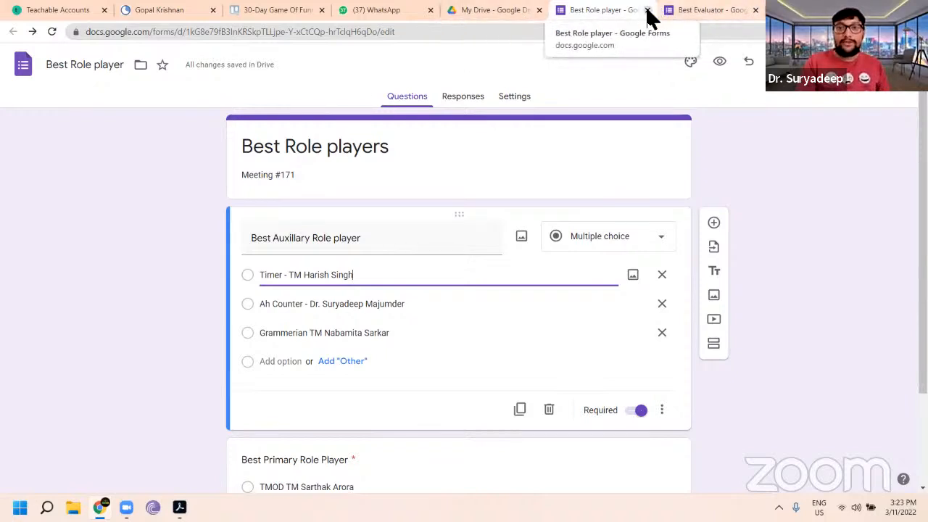
pyautogui.scroll(-2, 569, 300)
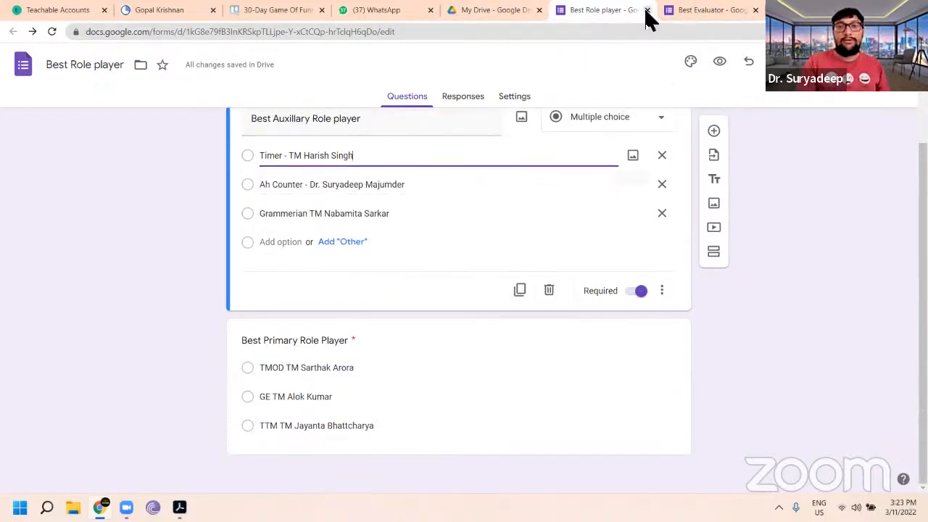
# Step: Open the Best Speaker form from Drive and set its description to "Meeting #171"
pyautogui.click(508, 16)
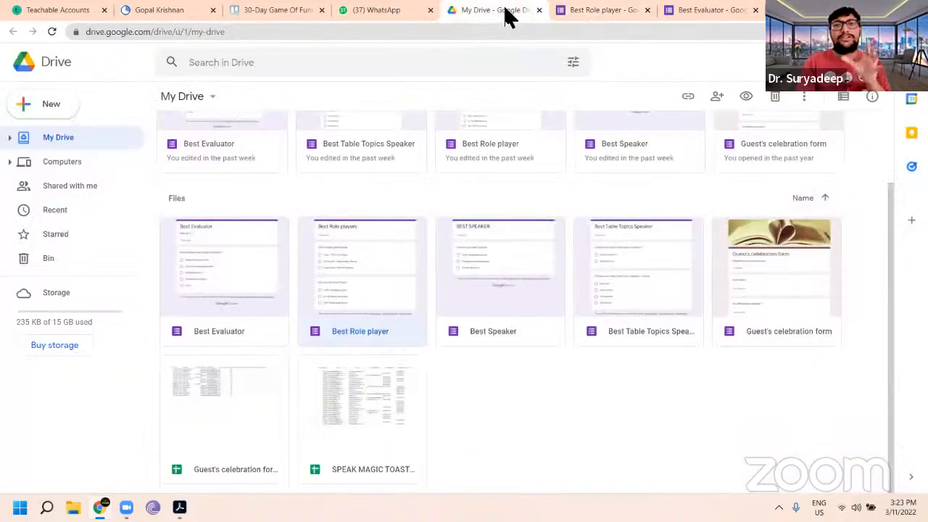
pyautogui.doubleClick(493, 283)
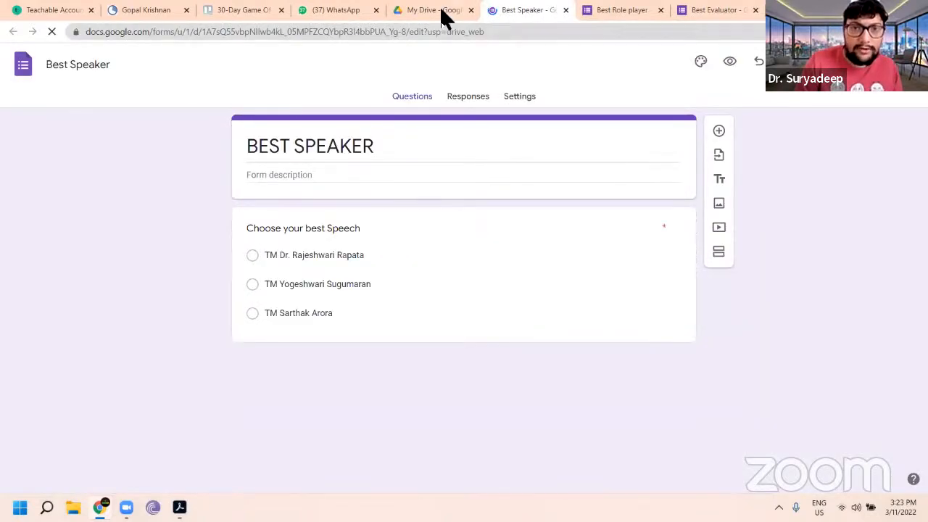
pyautogui.click(615, 9)
pyautogui.click(553, 14)
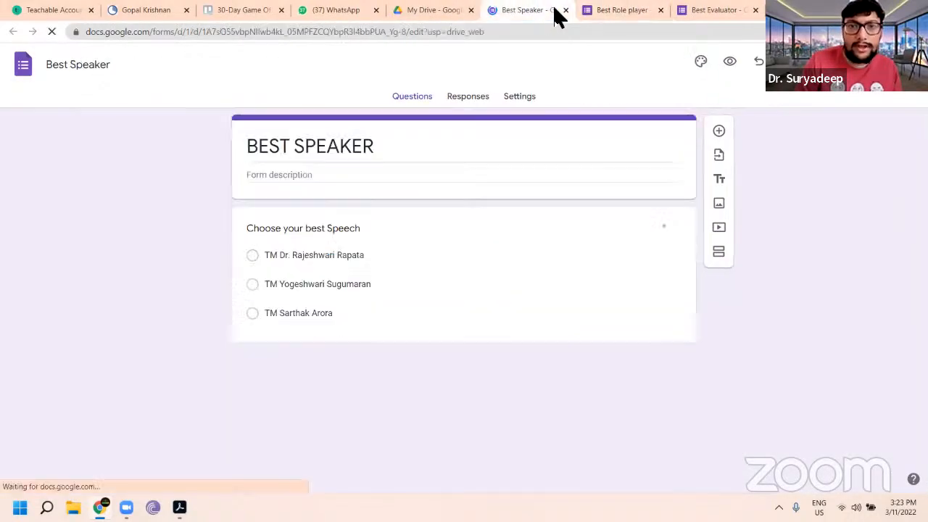
pyautogui.click(327, 178)
pyautogui.write('Me')
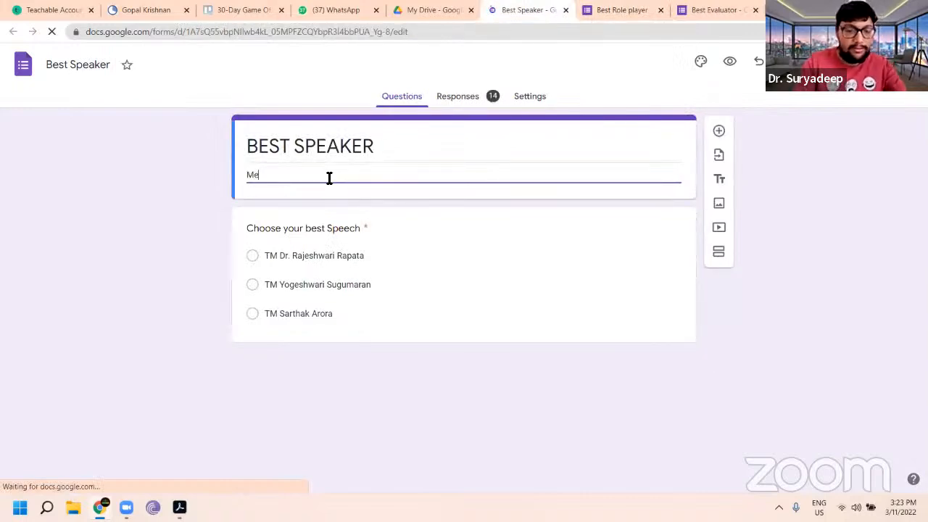
pyautogui.write('eting #171')
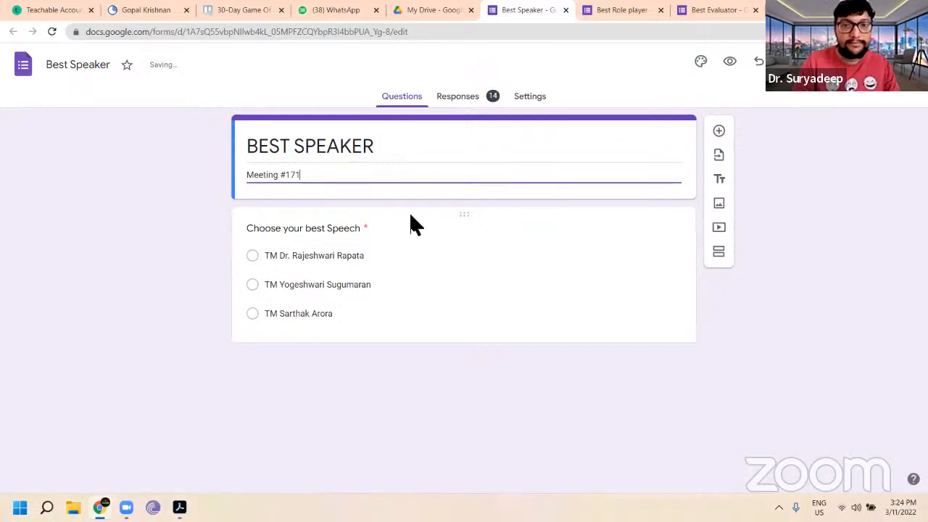
# Step: Delete all responses collected in the Best Speaker form and return to its questions
pyautogui.click(452, 98)
pyautogui.click(680, 138)
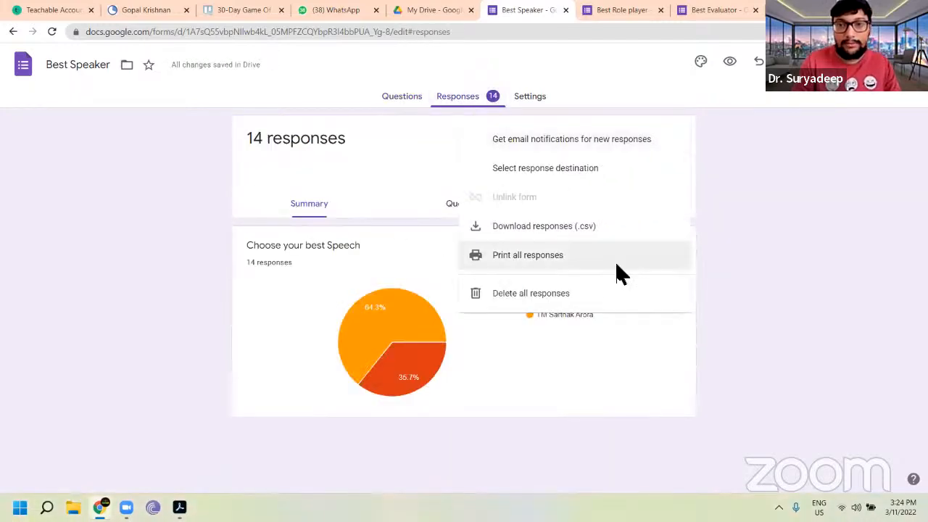
pyautogui.click(585, 296)
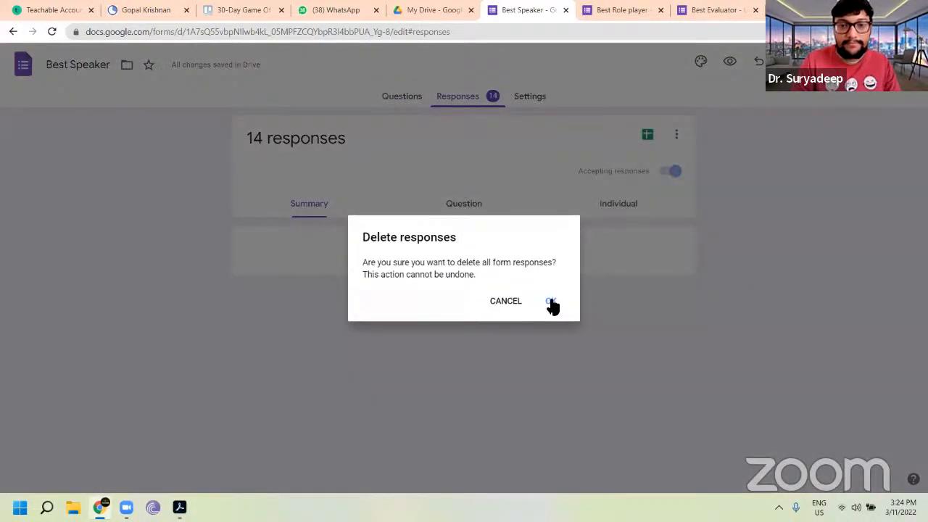
pyautogui.click(551, 303)
pyautogui.click(406, 96)
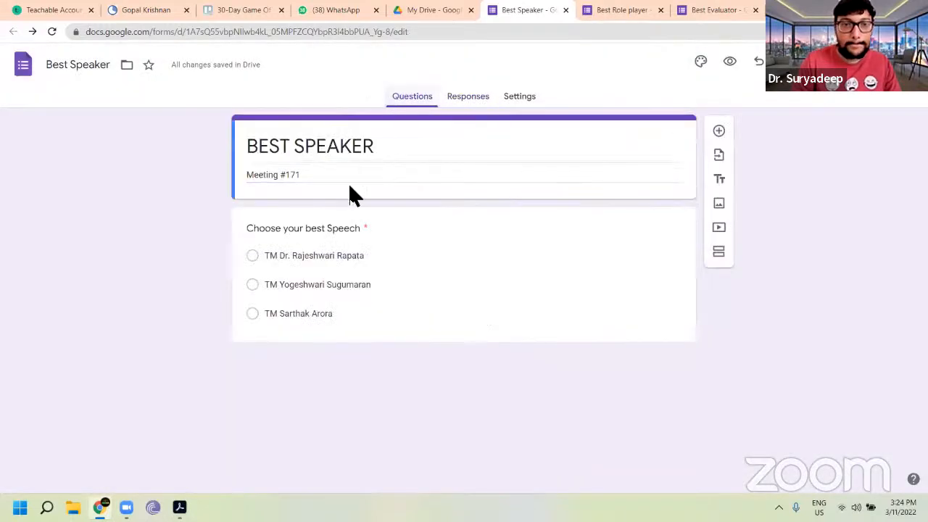
pyautogui.click(361, 253)
pyautogui.moveTo(380, 273); pyautogui.dragTo(285, 278)
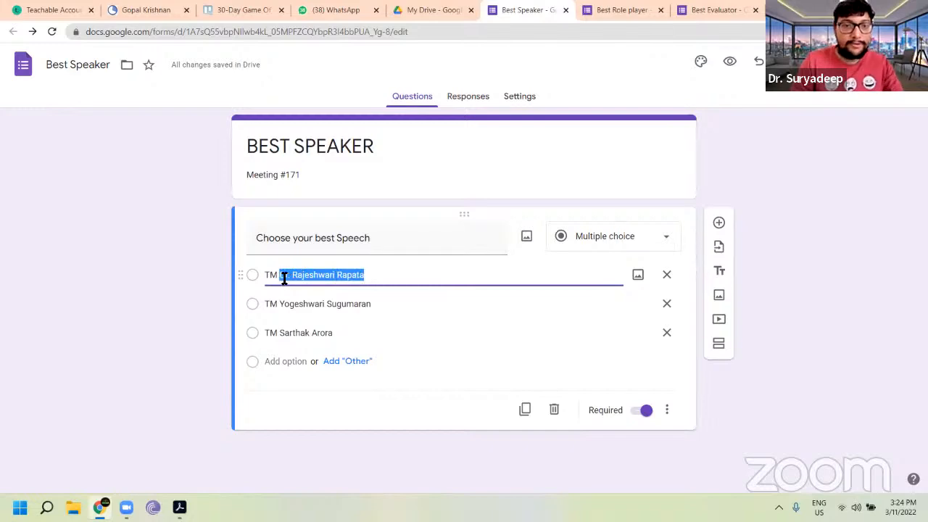
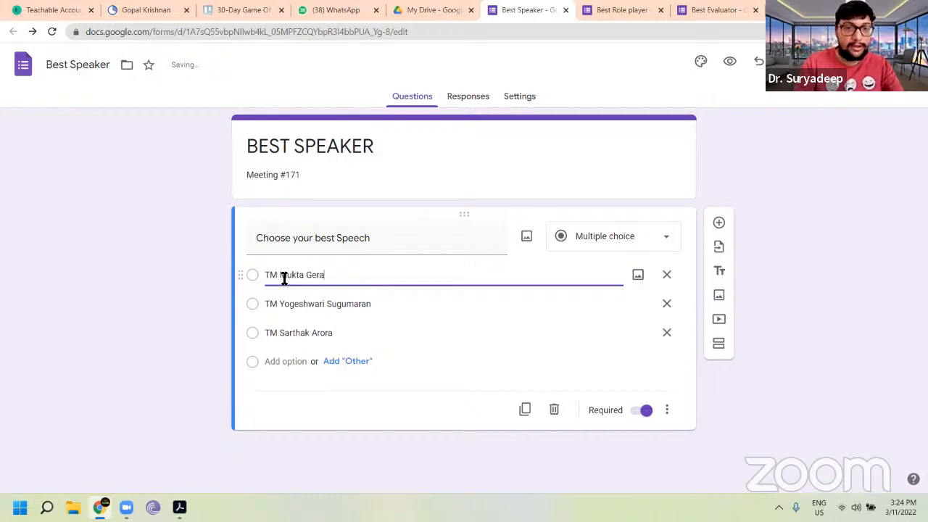
pyautogui.click(380, 307)
pyautogui.doubleClick(379, 307)
pyautogui.click(379, 307)
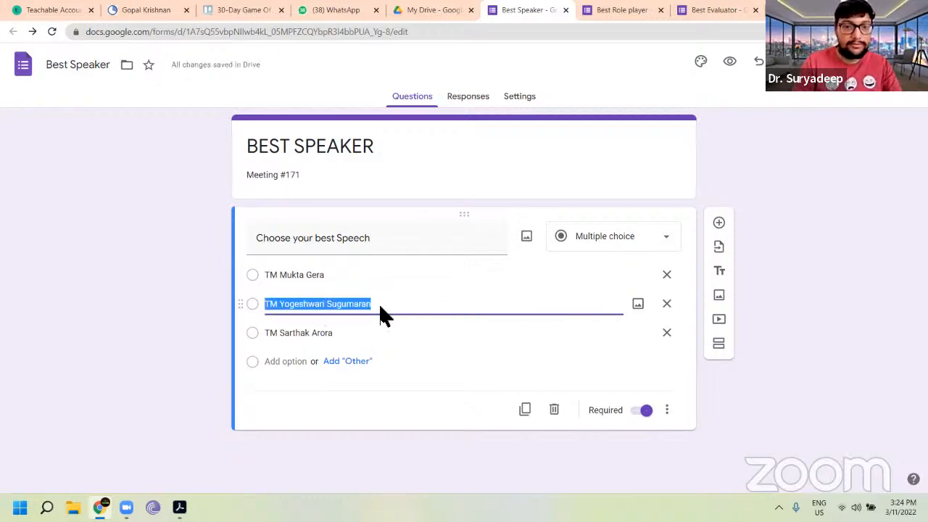
pyautogui.click(393, 310)
pyautogui.moveTo(393, 310); pyautogui.dragTo(282, 304)
pyautogui.press('BackSpace')
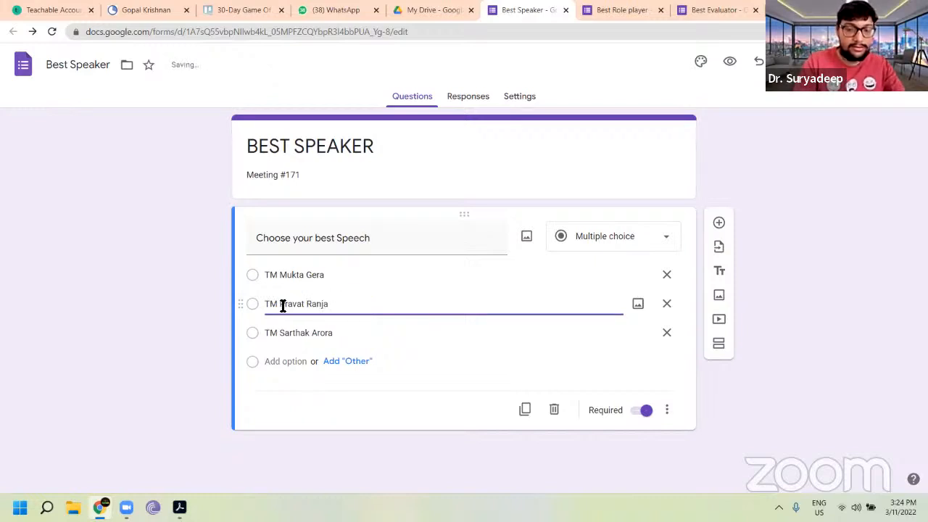
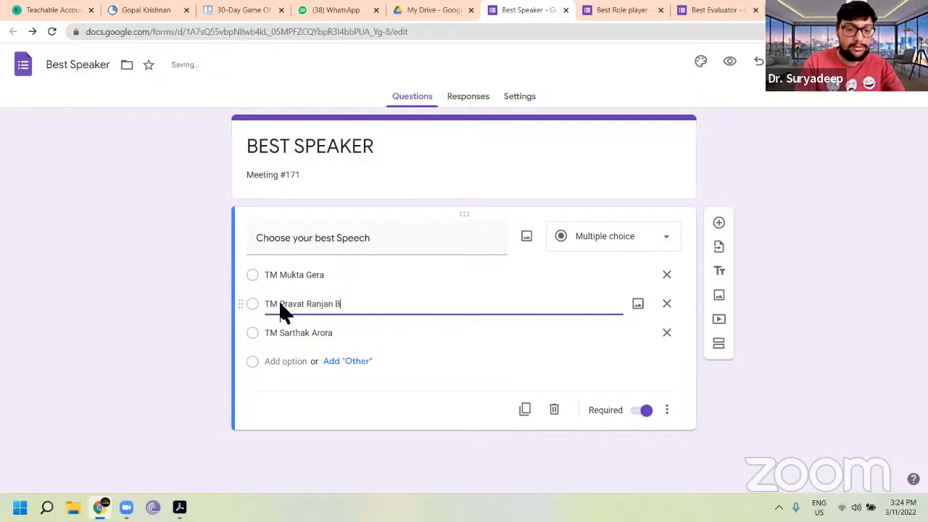
pyautogui.click(344, 332)
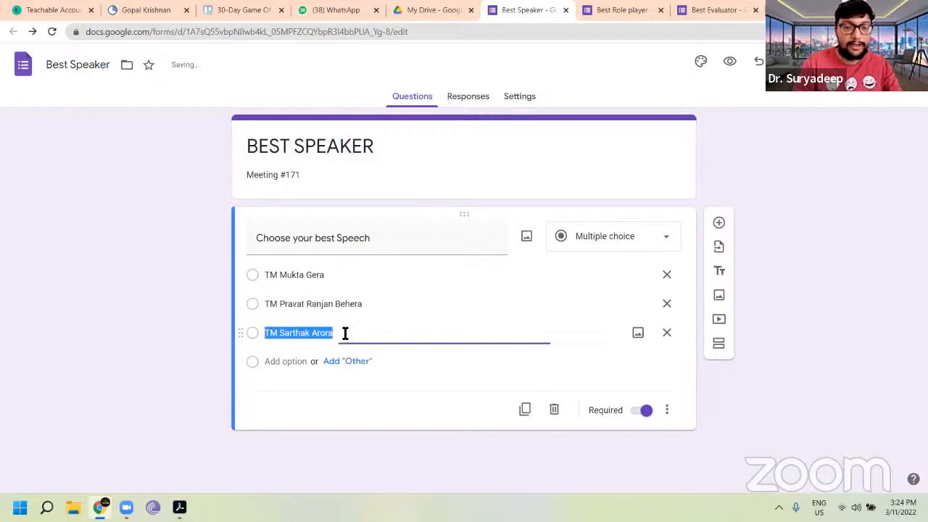
pyautogui.click(345, 333)
pyautogui.moveTo(344, 332); pyautogui.dragTo(283, 335)
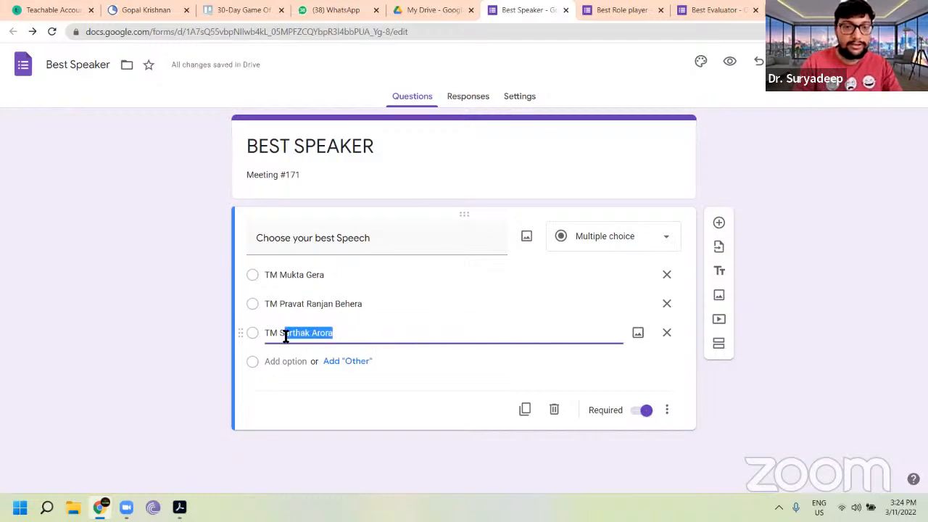
pyautogui.write('S')
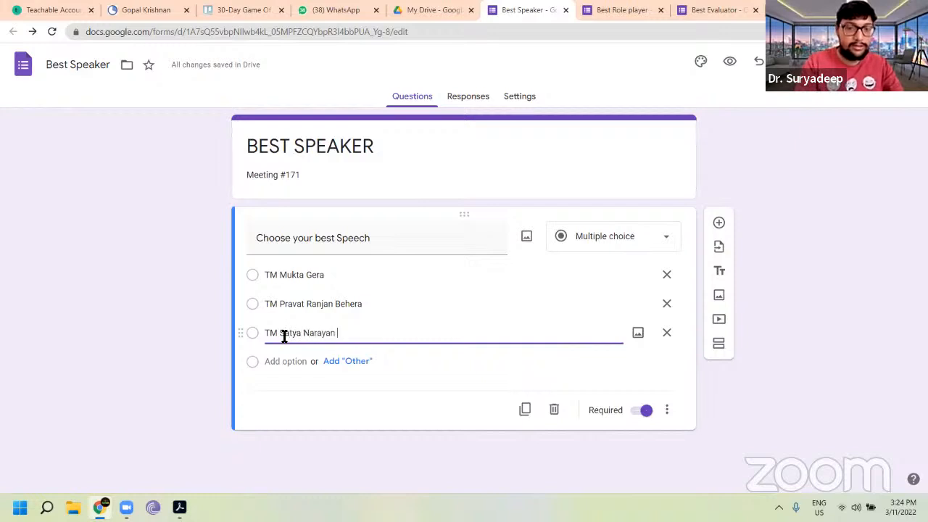
pyautogui.click(348, 361)
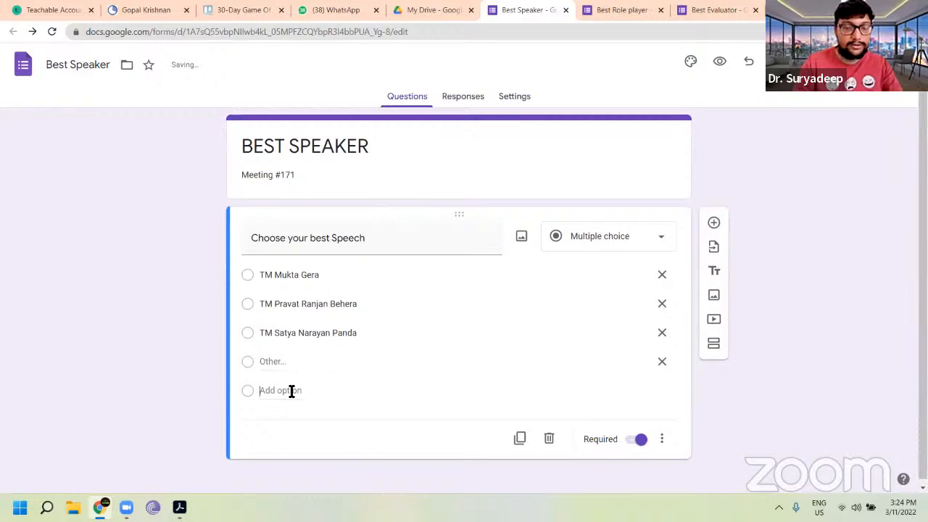
pyautogui.click(291, 391)
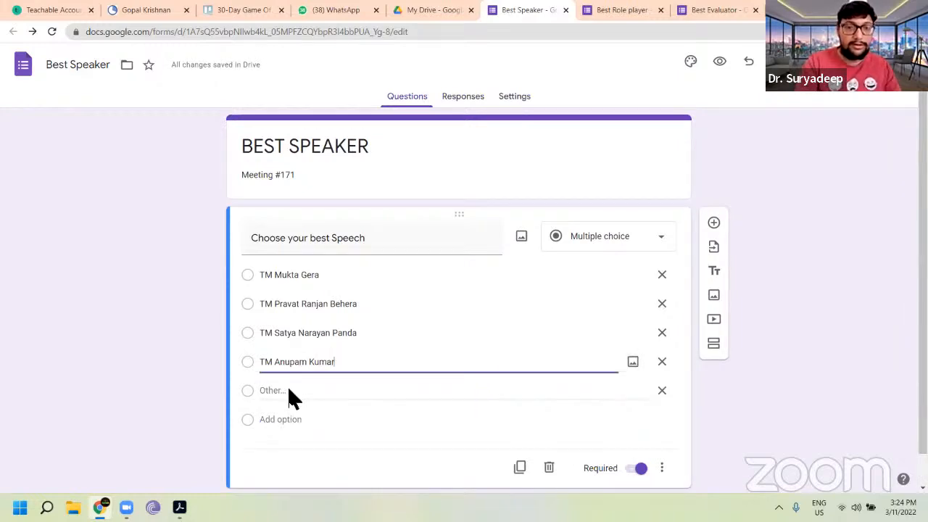
pyautogui.click(513, 104)
pyautogui.click(649, 267)
pyautogui.scroll(2, 537, 232)
pyautogui.click(405, 98)
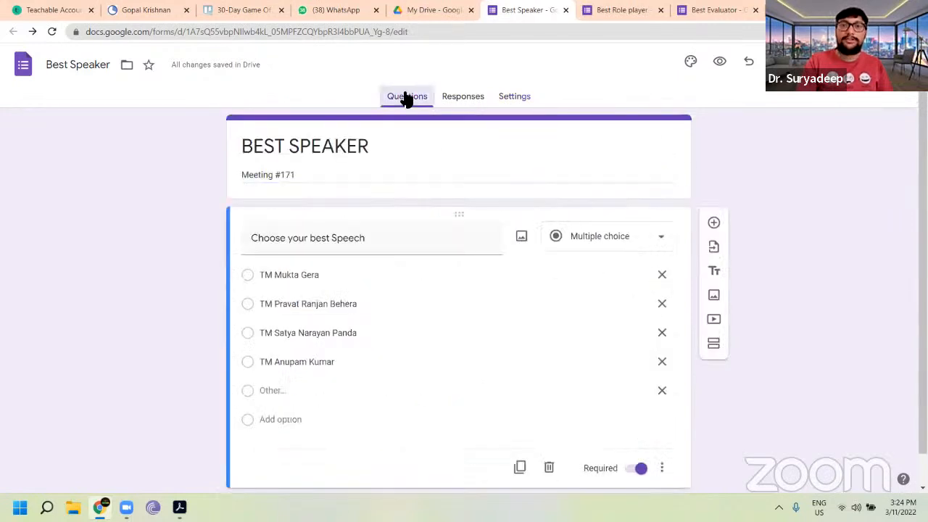
# Step: Open the Best Table Topics Speaker form from Drive and delete all of its responses
pyautogui.click(444, 13)
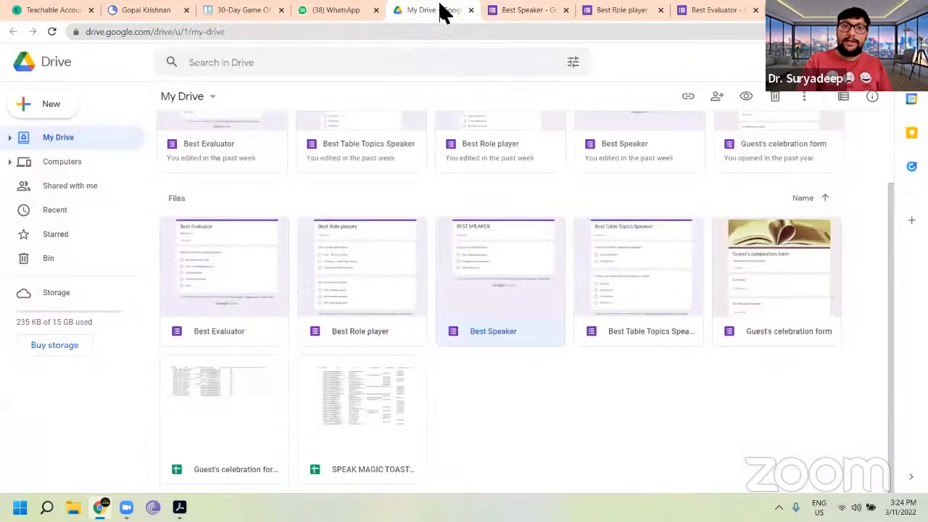
pyautogui.doubleClick(637, 290)
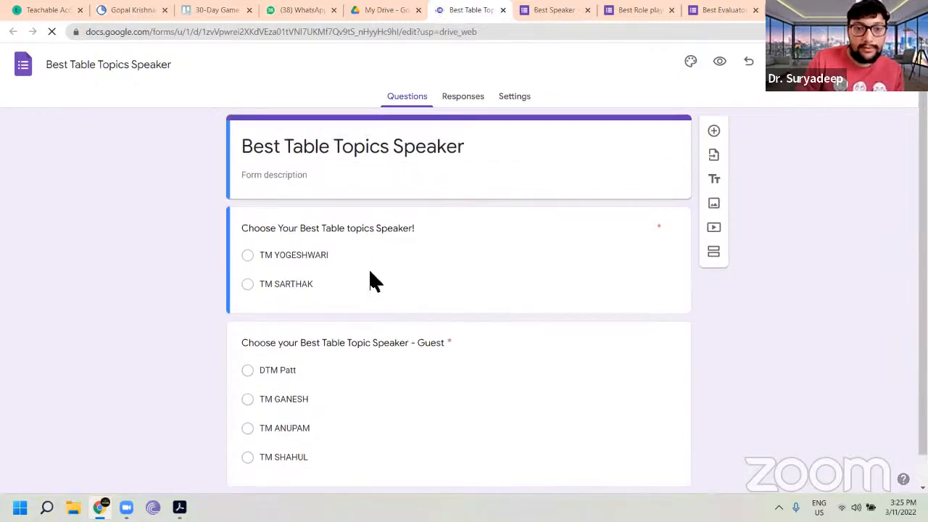
pyautogui.click(457, 97)
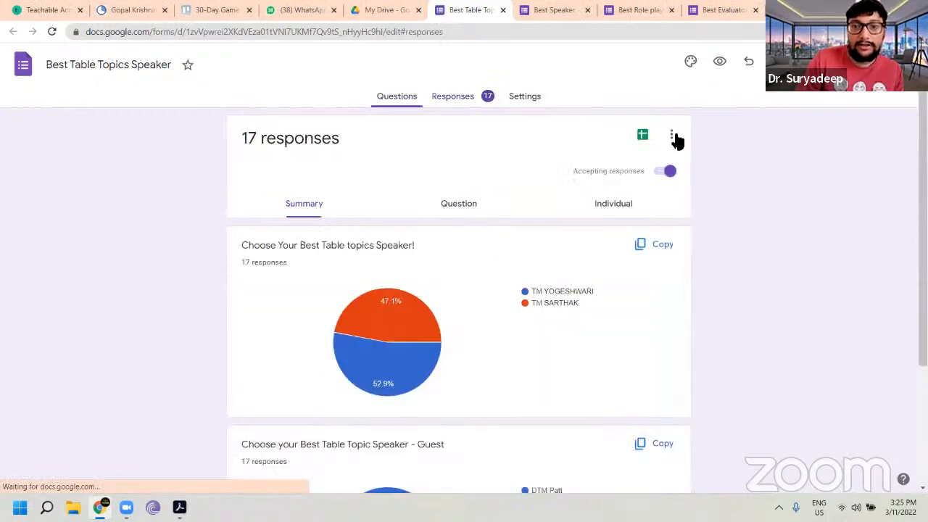
pyautogui.click(673, 138)
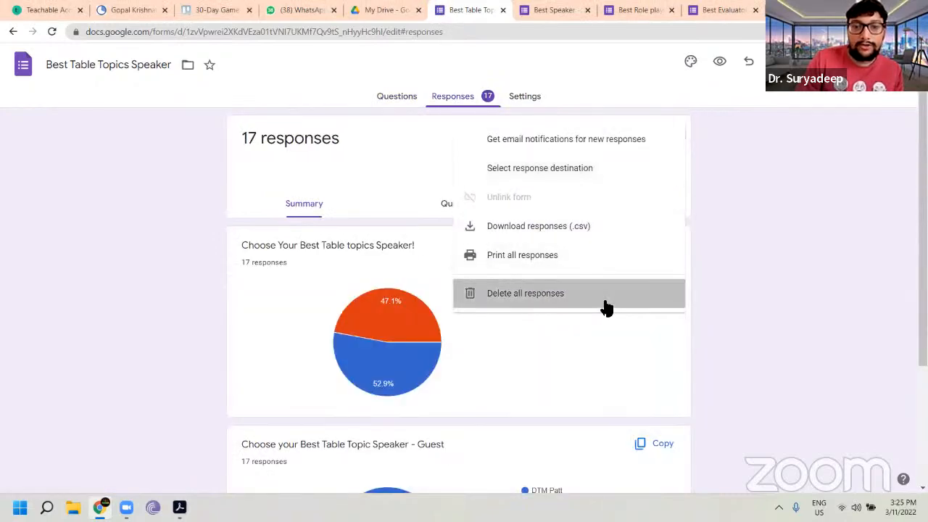
pyautogui.click(606, 306)
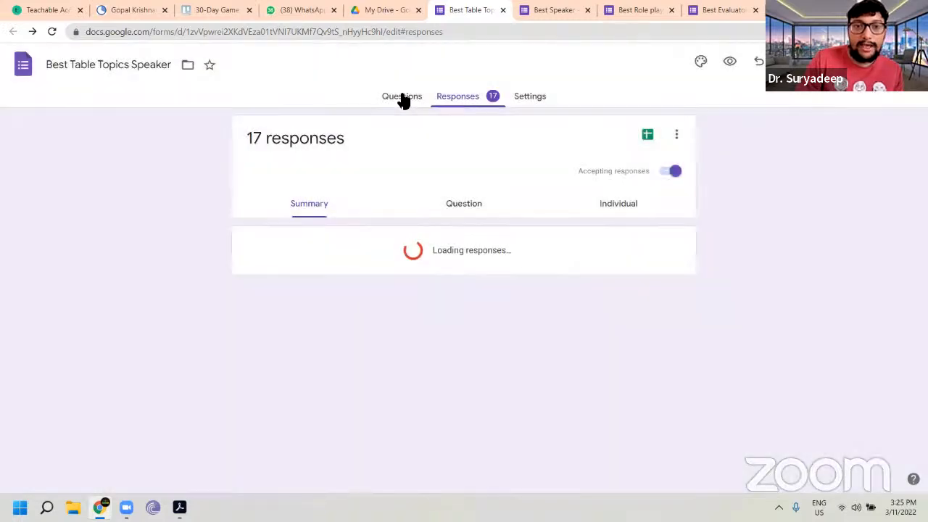
pyautogui.click(401, 97)
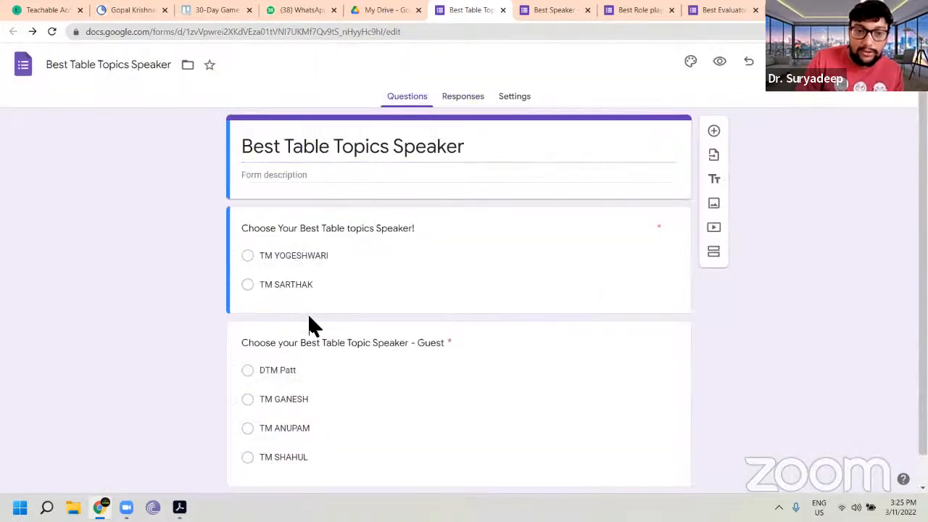
# Step: Retitle the first question "Choose Your Best Table topics Speaker - Toastmasters"
pyautogui.click(421, 227)
pyautogui.click(437, 241)
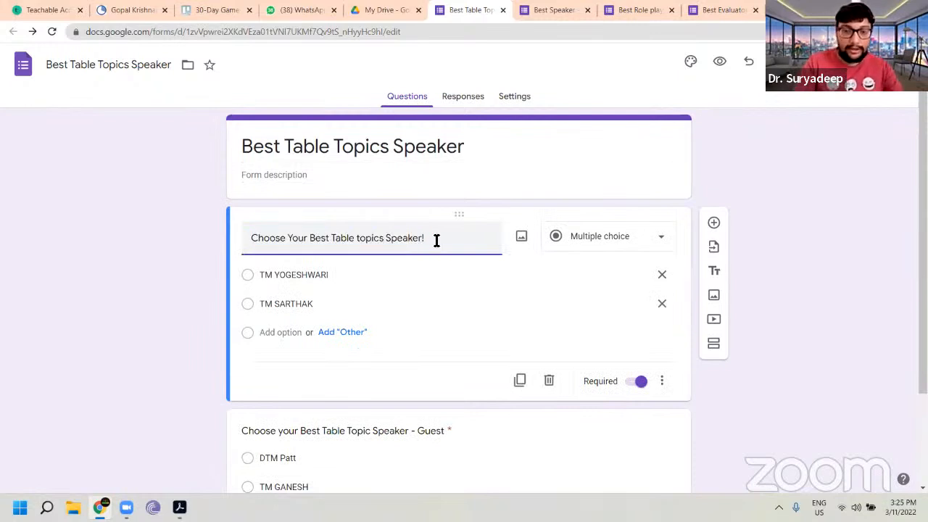
pyautogui.write('under TOAST')
pyautogui.press('BackSpace')
pyautogui.press('BackSpace')
pyautogui.press('BackSpace')
pyautogui.press('BackSpace')
pyautogui.press('BackSpace')
pyautogui.press('BackSpace')
pyautogui.press('BackSpace')
pyautogui.press('BackSpace')
pyautogui.write('amongst Toastmasters')
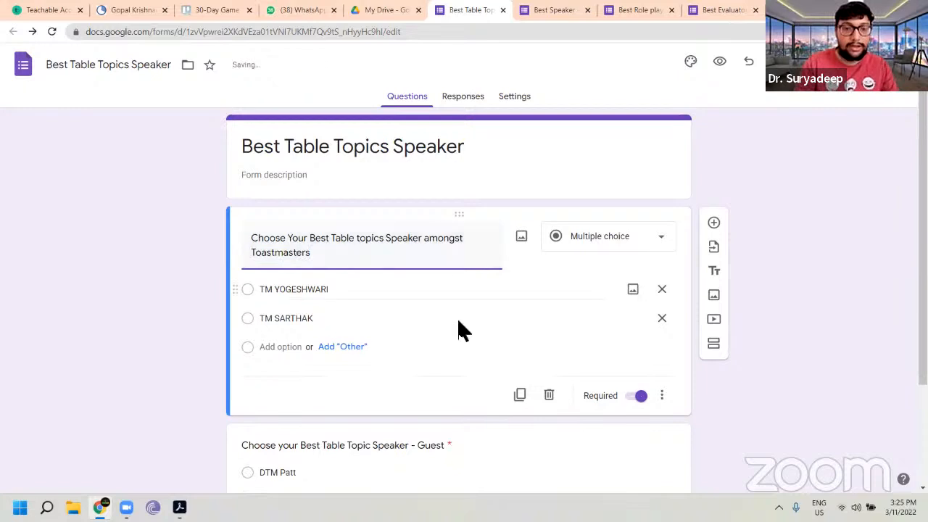
pyautogui.scroll(-2, 471, 371)
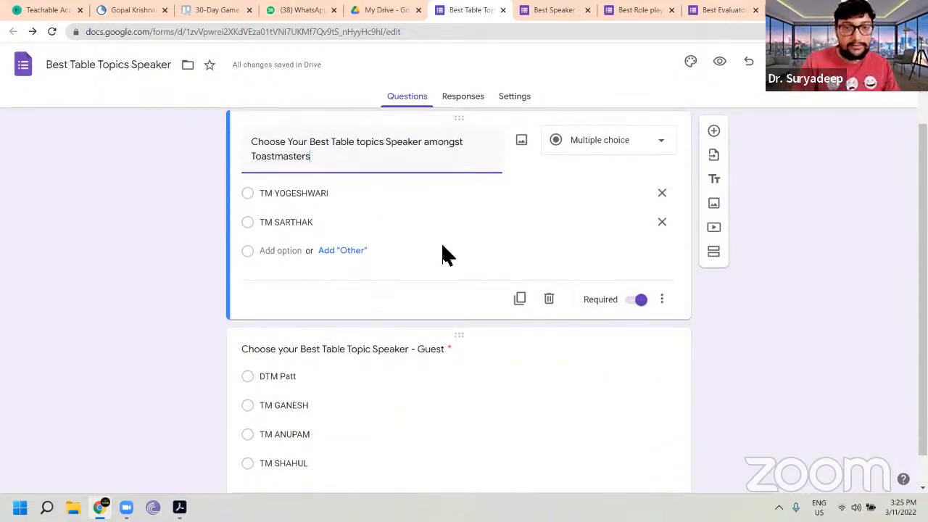
pyautogui.press('BackSpace')
pyautogui.press('BackSpace')
pyautogui.press('BackSpace')
pyautogui.press('BackSpace')
pyautogui.press('BackSpace')
pyautogui.press('BackSpace')
pyautogui.press('BackSpace')
pyautogui.press('BackSpace')
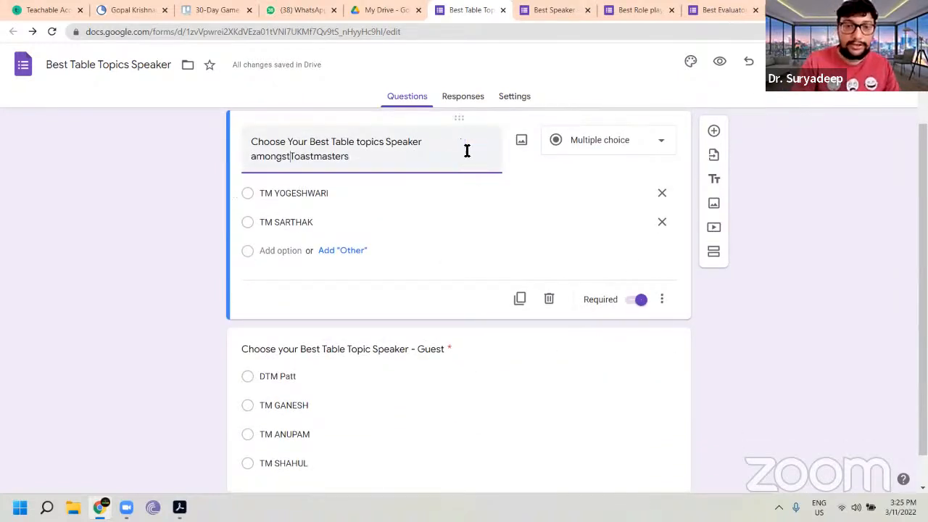
pyautogui.write('-')
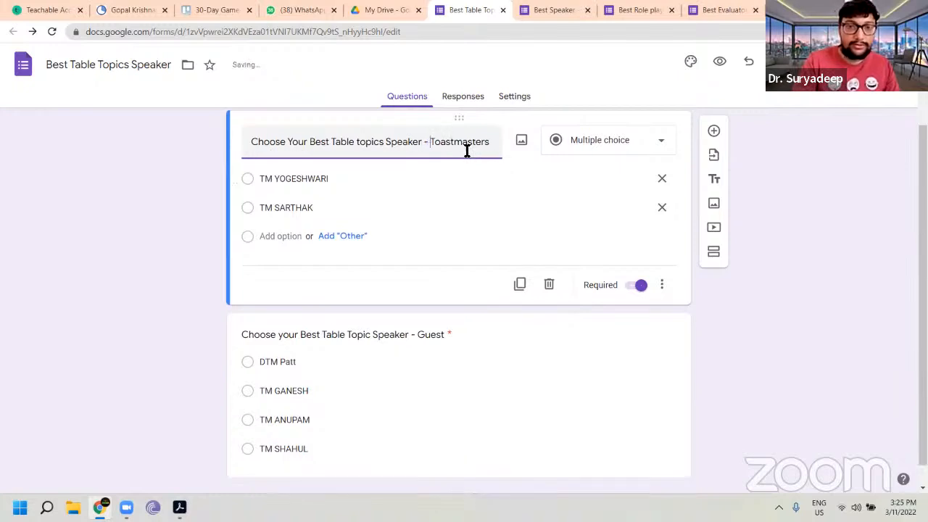
pyautogui.scroll(1, 456, 179)
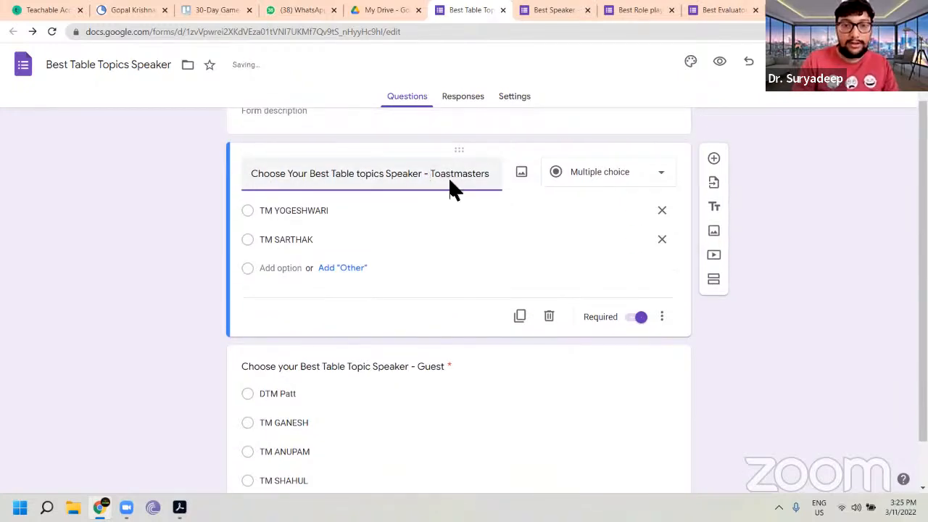
# Step: Remove the TM SARTHAK option from the Toastmasters question and the DTM Patt and TM GANESH options from the Guest question
pyautogui.click(665, 241)
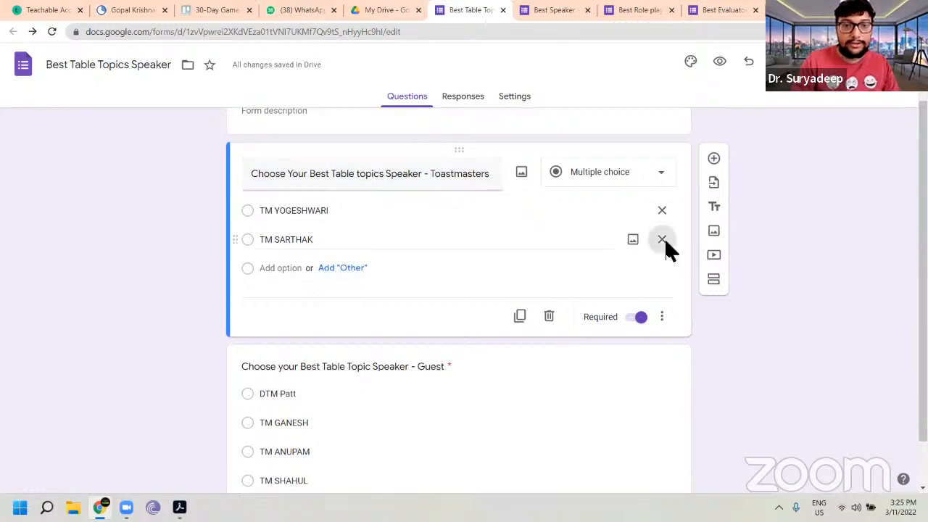
pyautogui.click(413, 387)
pyautogui.click(663, 300)
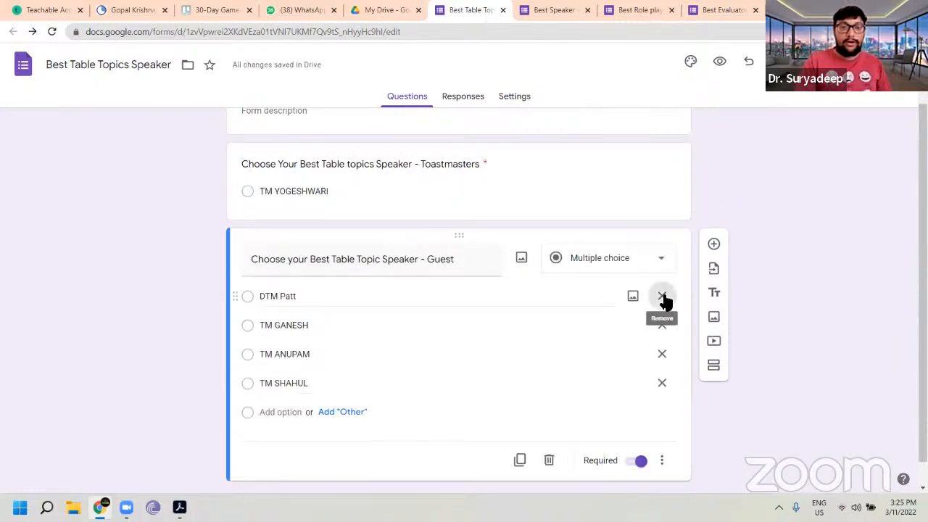
pyautogui.click(662, 301)
pyautogui.click(662, 303)
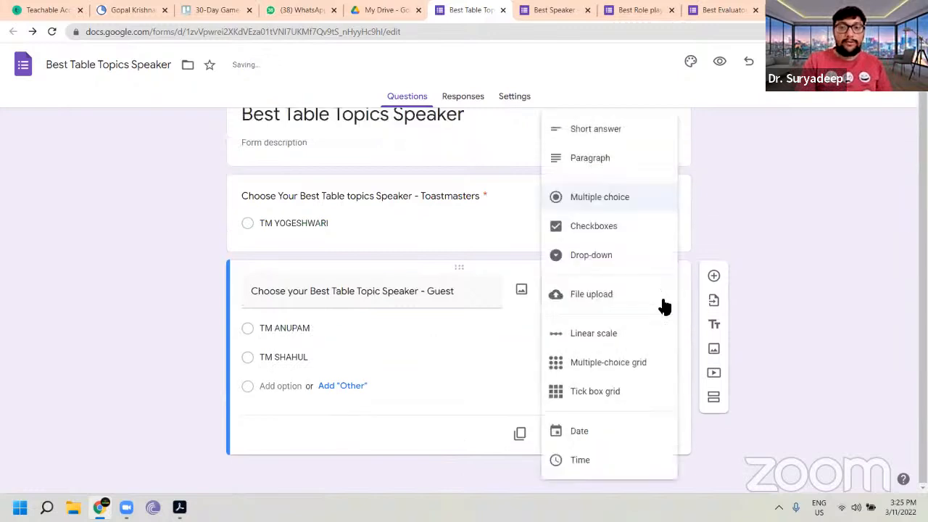
# Step: Remove the TM ANUPAM option from the Guest question of the Best Table Topics Speaker form
pyautogui.click(709, 249)
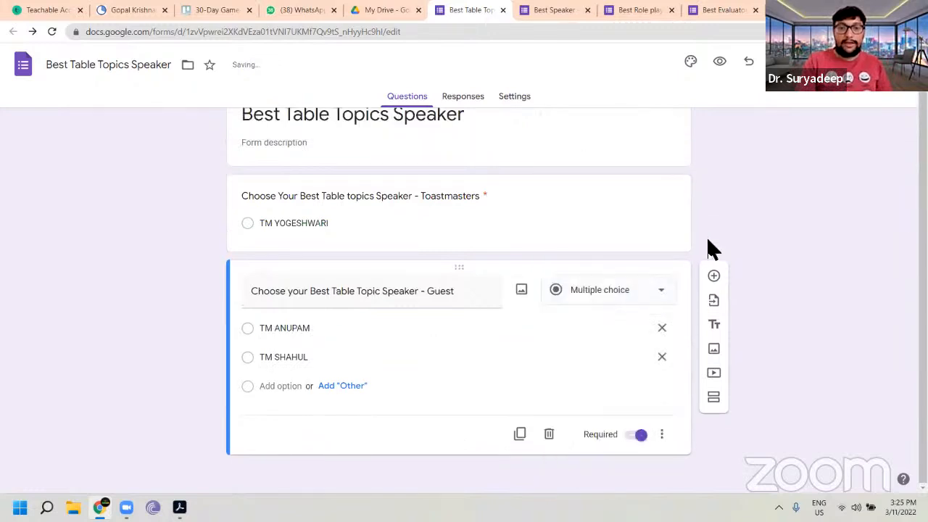
pyautogui.click(662, 330)
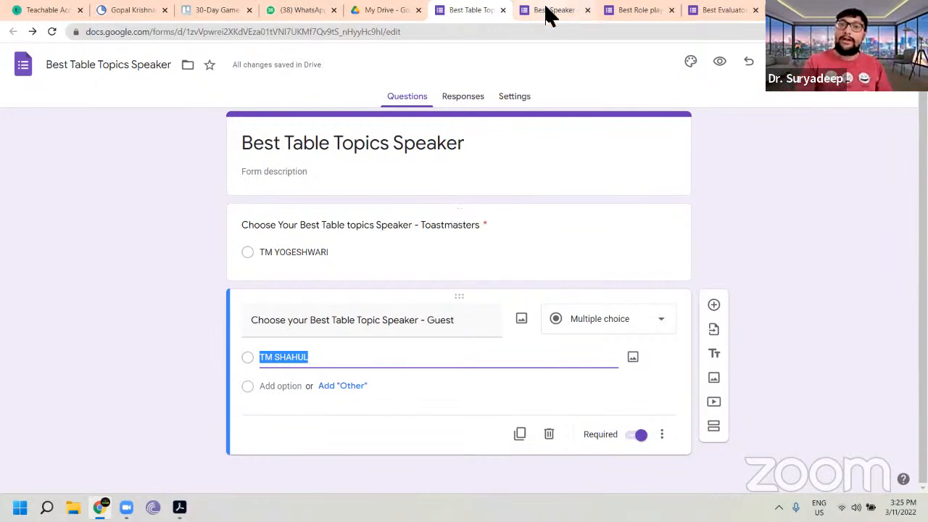
pyautogui.click(406, 12)
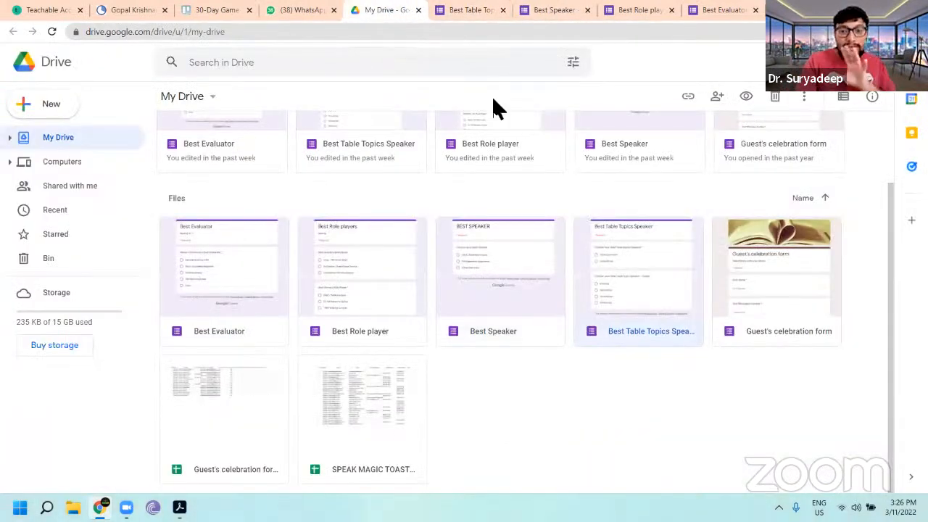
pyautogui.click(477, 10)
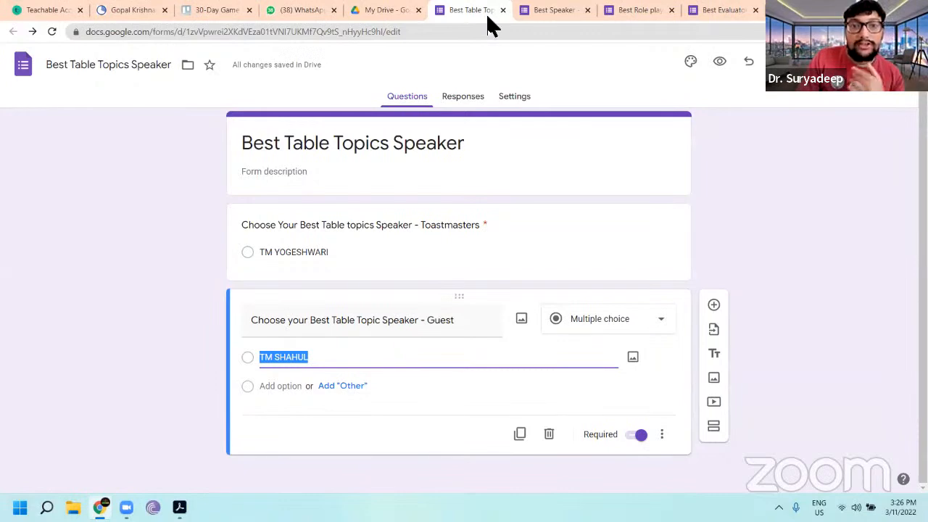
# Step: Switch to WhatsApp Web, search for the meeting's TMOD contact and open their chat
pyautogui.click(303, 10)
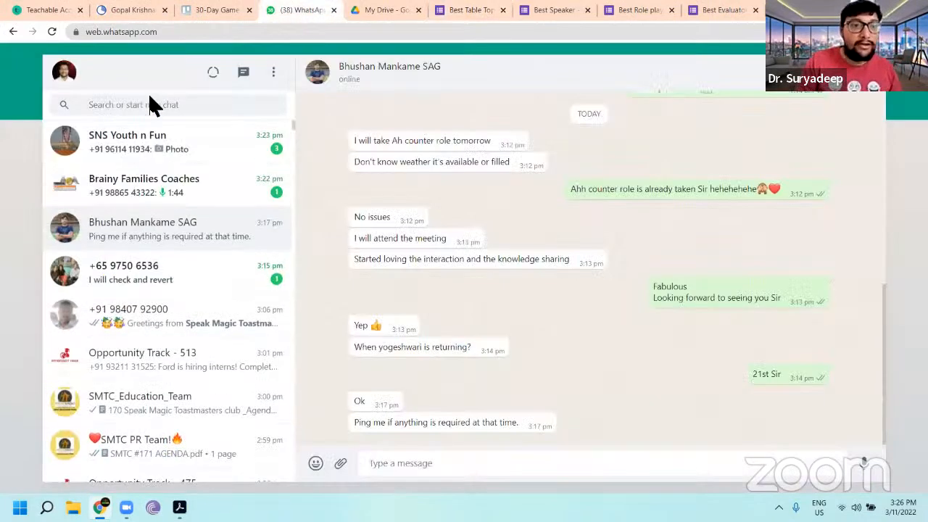
pyautogui.click(153, 100)
pyautogui.write('sart')
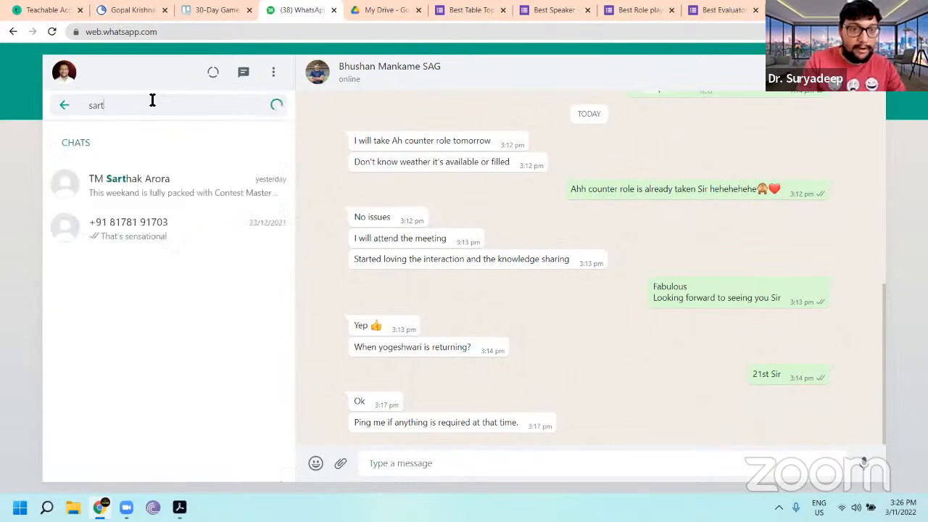
pyautogui.write('ahak')
pyautogui.click(174, 201)
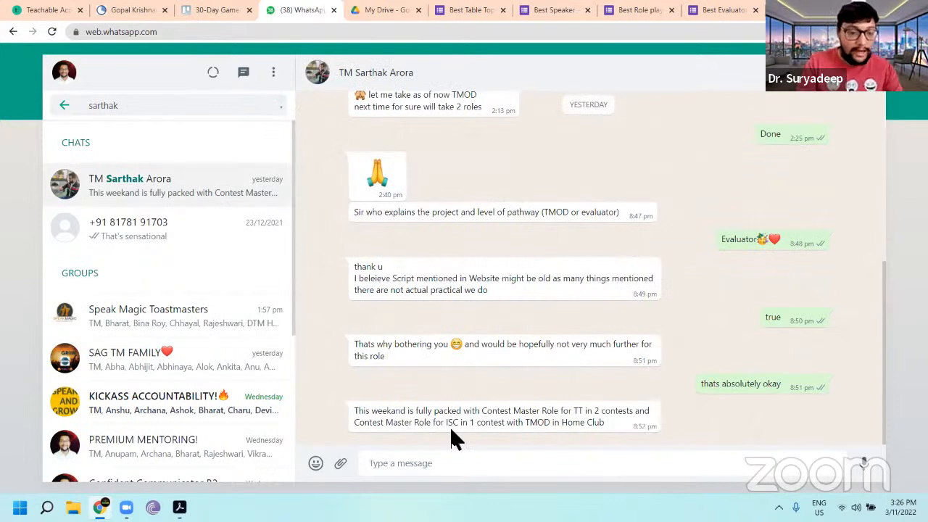
# Step: Draft a message "Please launch the polls after every segment" with a new line starting "BEST SPEAKER -"
pyautogui.write('Pl')
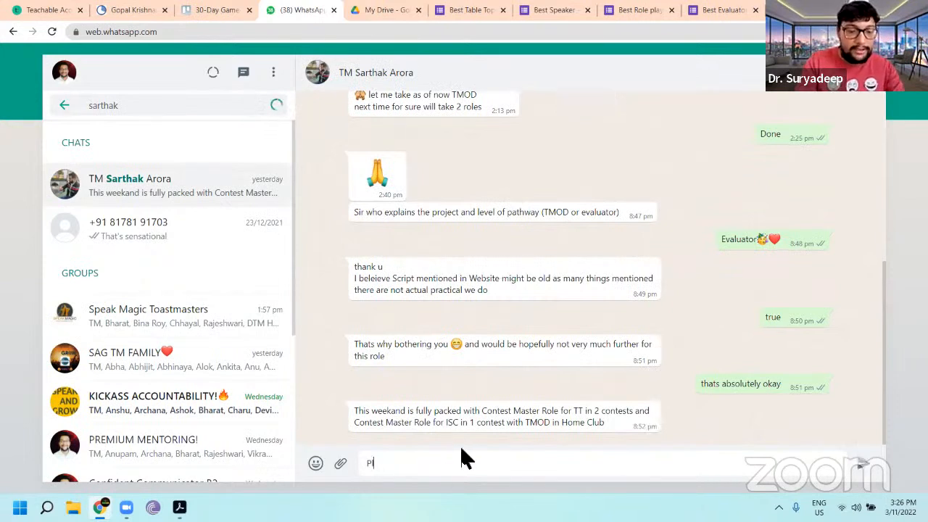
pyautogui.write('ease launch ')
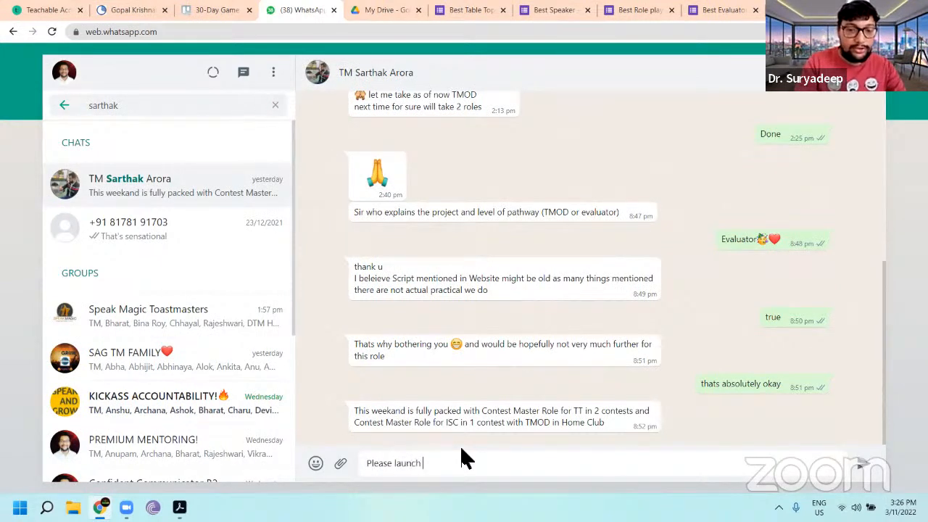
pyautogui.write('the polls after every ')
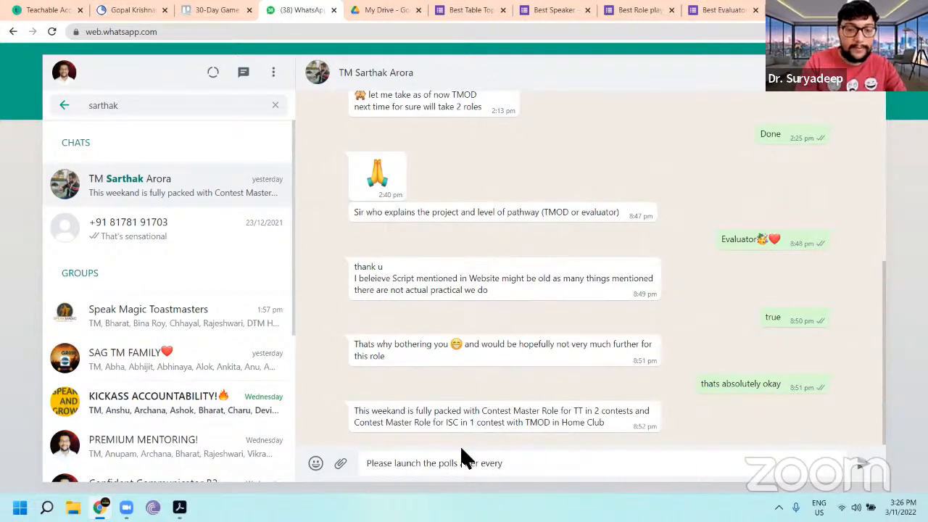
pyautogui.write('segment')
pyautogui.hotkey('shift', 'Return')
pyautogui.hotkey('shift', 'Return')
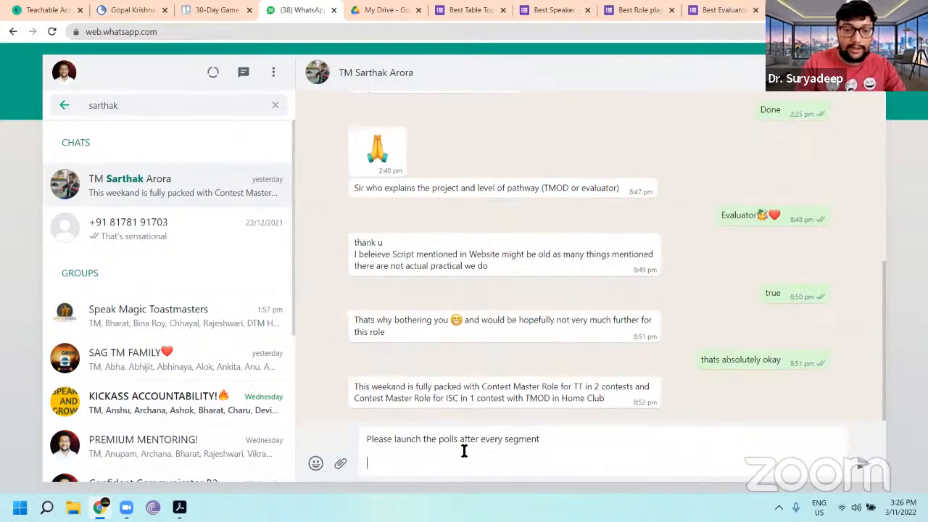
pyautogui.write('BEST SPEK')
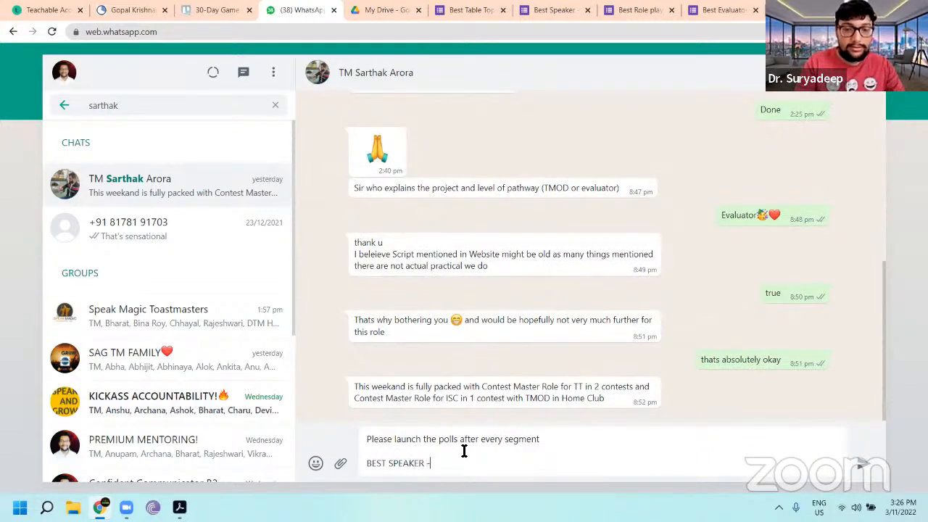
pyautogui.write('ER -')
# Step: Copy the Best Speaker form's shortened share link and paste it after "BEST SPEAKER -" in the message
pyautogui.click(559, 9)
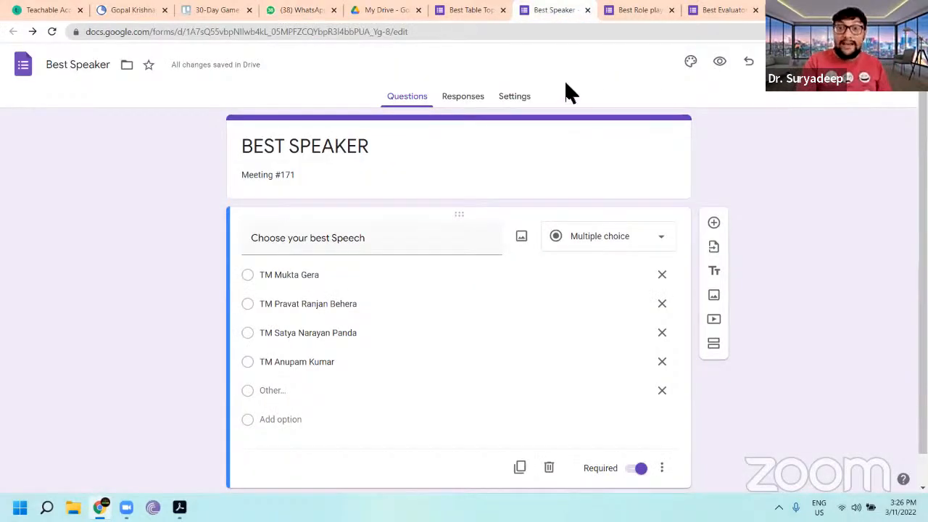
pyautogui.click(819, 63)
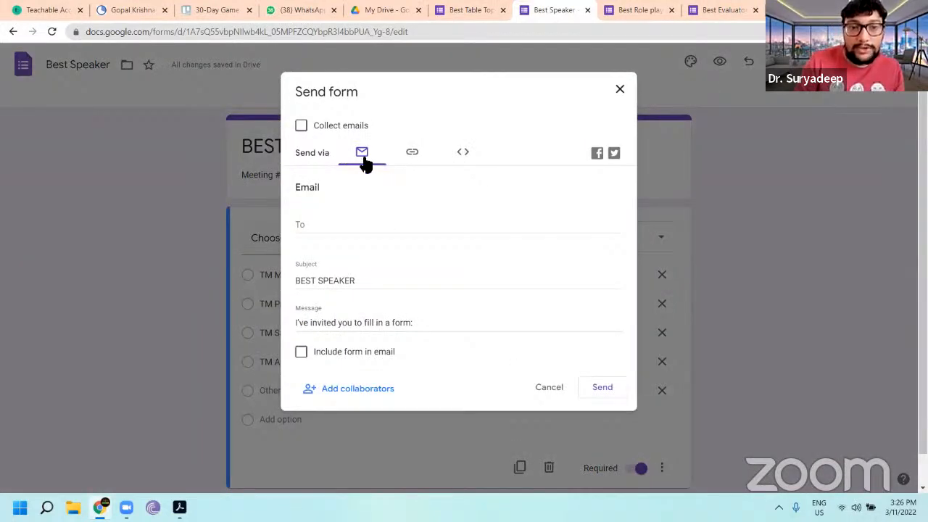
pyautogui.click(416, 153)
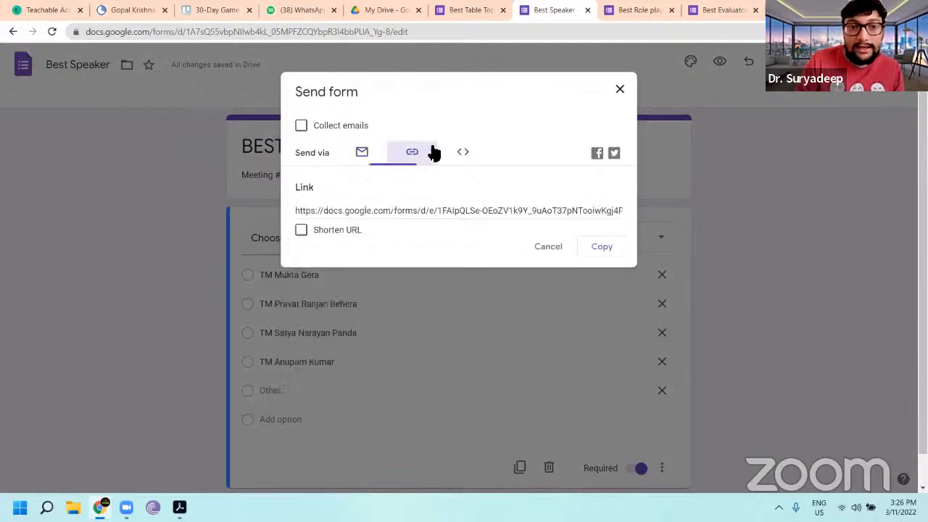
pyautogui.click(471, 153)
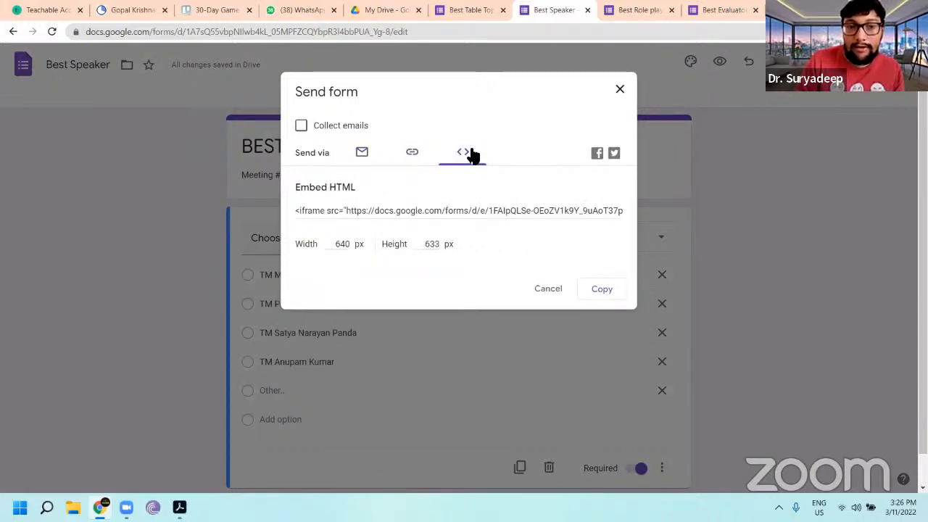
pyautogui.click(413, 154)
pyautogui.click(301, 231)
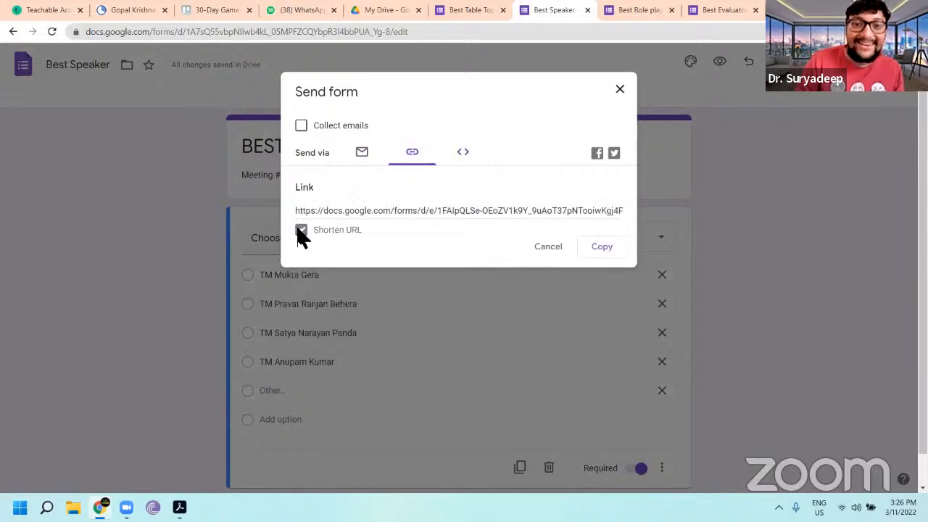
pyautogui.click(603, 249)
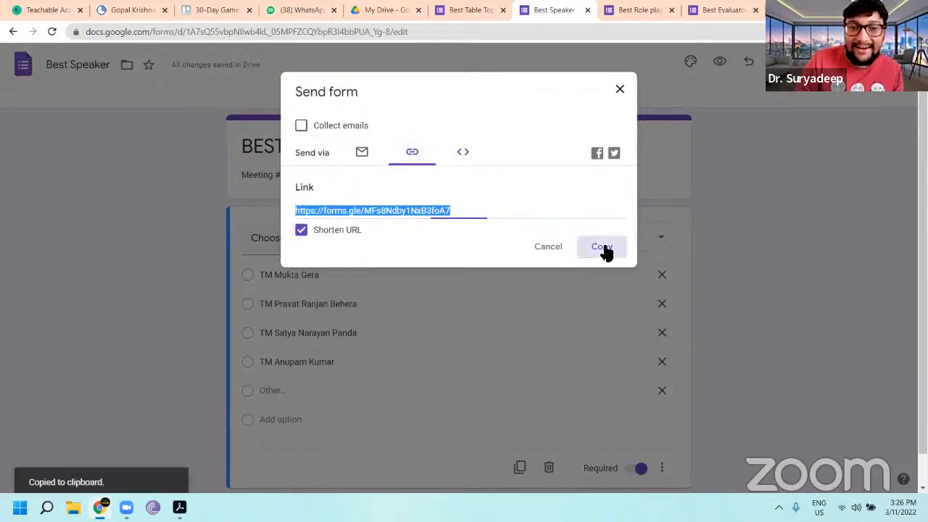
pyautogui.click(319, 11)
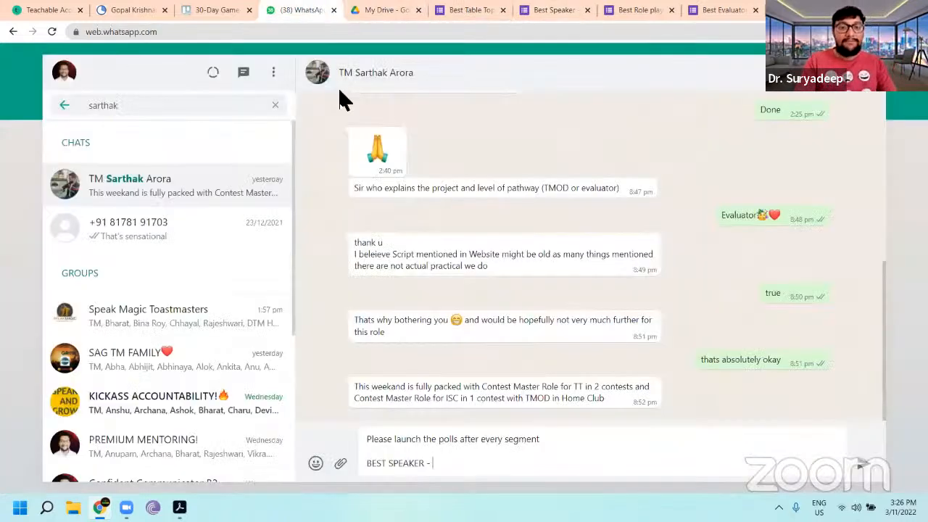
pyautogui.hotkey('ctrl', 'v')
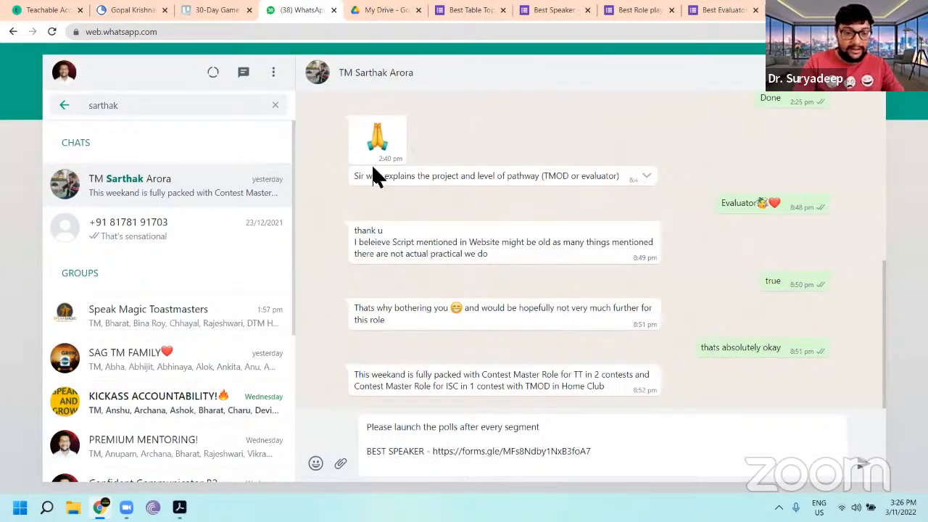
# Step: Add a "BEST TABLE TOPICS SPEAKER -" line followed by the Best Table Topics Speaker form's shortened link
pyautogui.write('BEST TABLE TOPICS SPEAKER -')
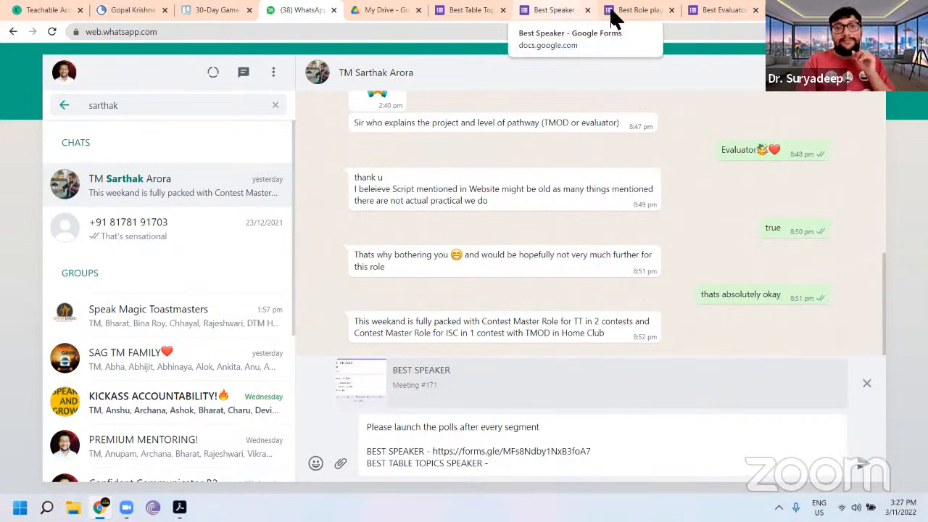
pyautogui.click(540, 12)
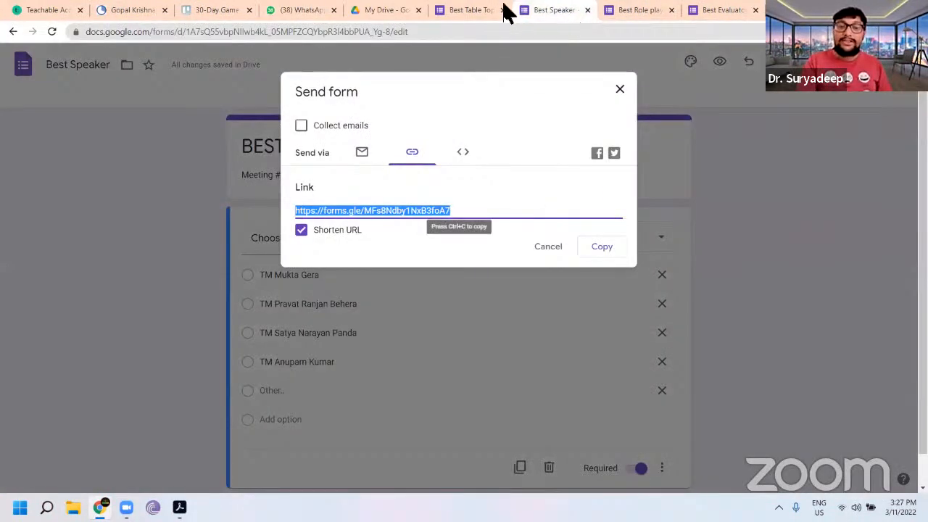
pyautogui.click(476, 10)
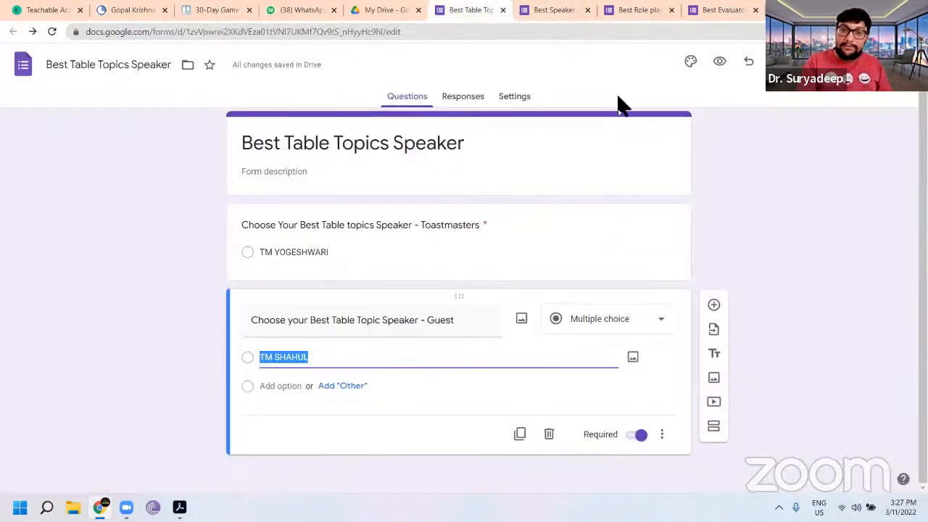
pyautogui.click(827, 61)
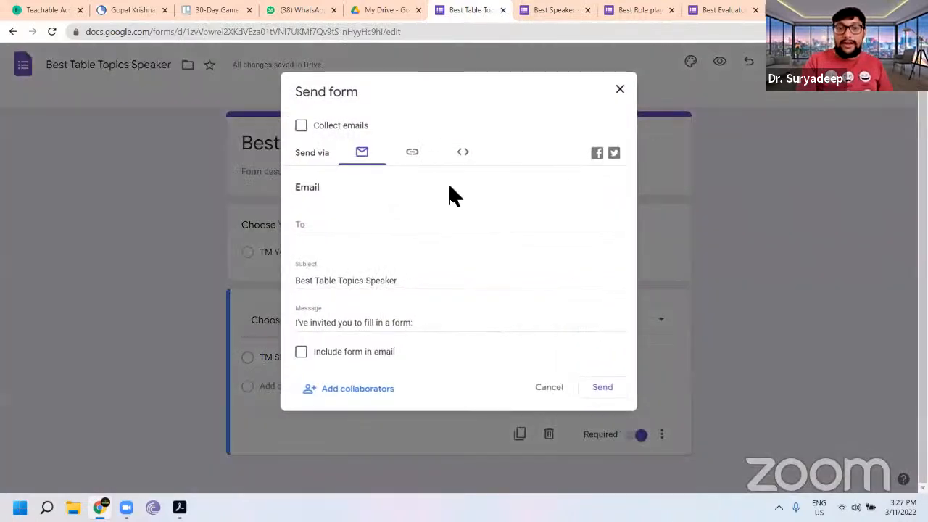
pyautogui.click(419, 156)
pyautogui.click(300, 230)
pyautogui.click(601, 247)
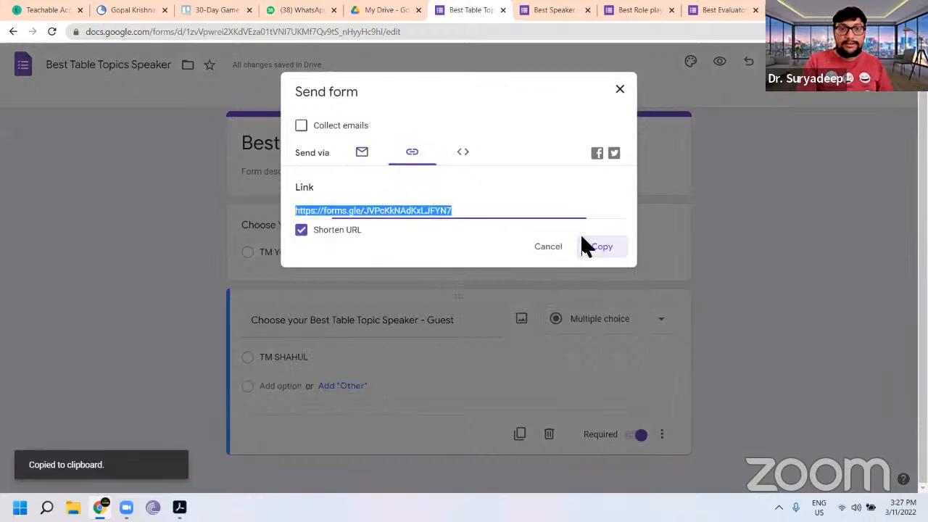
pyautogui.click(293, 11)
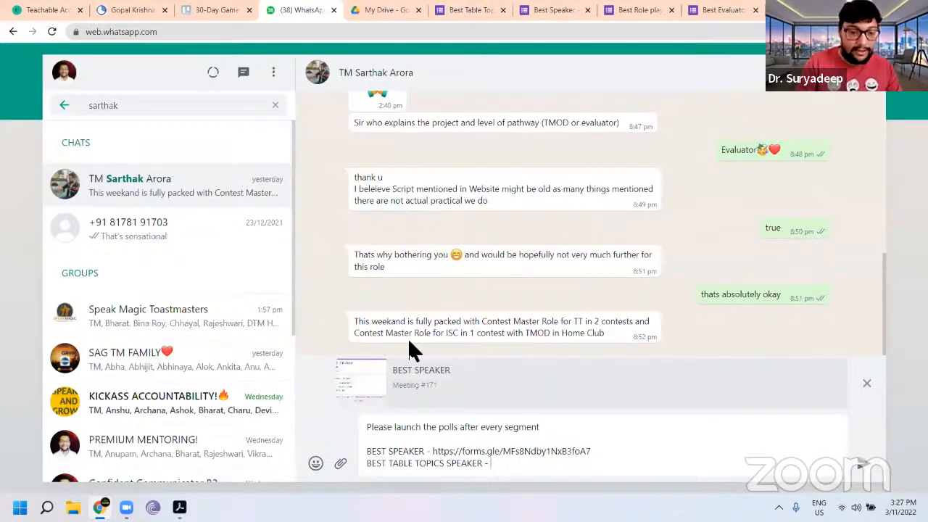
pyautogui.hotkey('ctrl', 'v')
# Step: Replace the message's first line with the heading "POLL LINKS"
pyautogui.moveTo(540, 426); pyautogui.dragTo(304, 433)
pyautogui.write('POLLS')
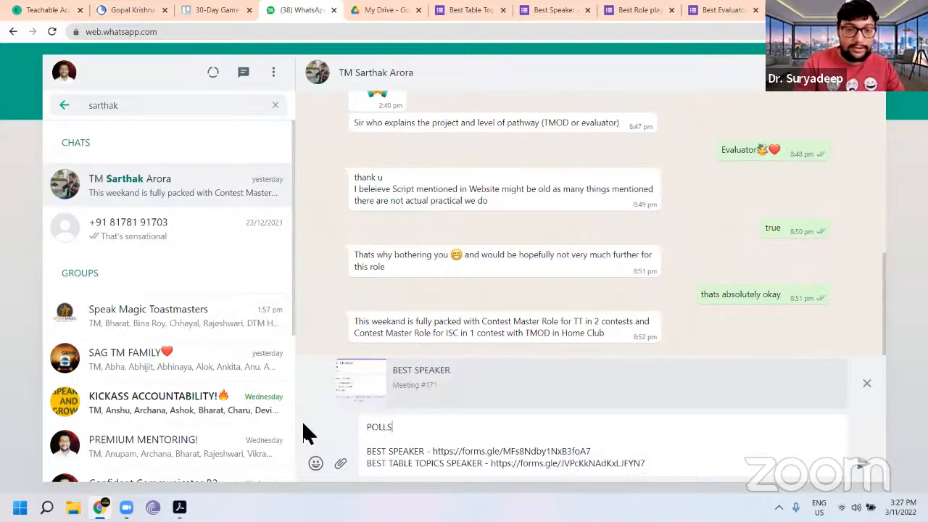
pyautogui.press('BackSpace')
pyautogui.write('LINKS')
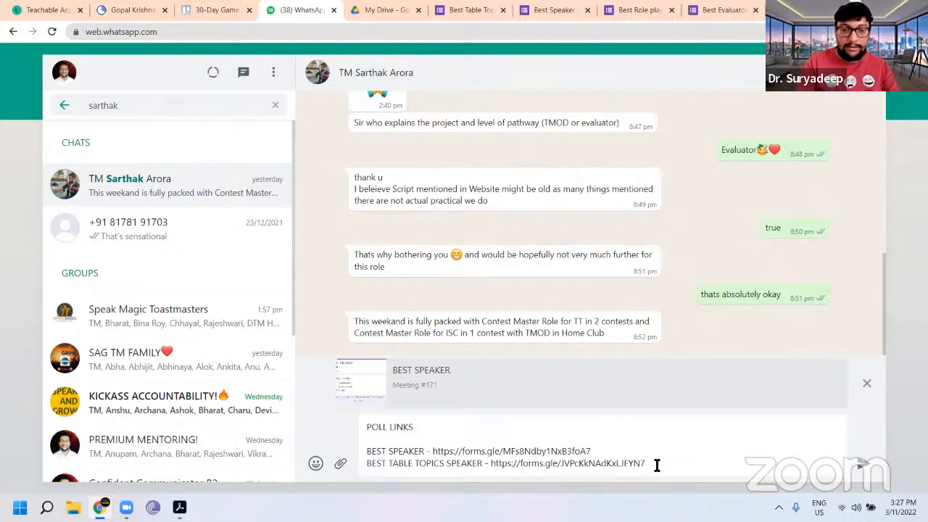
# Step: Add a new message line reading "BEST ROLEPLAYERS -"
pyautogui.hotkey('shift', 'Return')
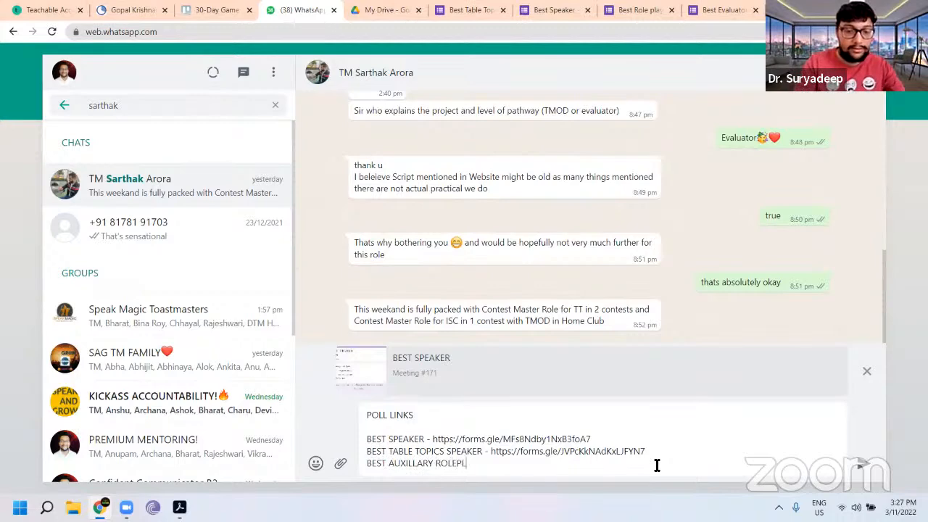
pyautogui.click(636, 10)
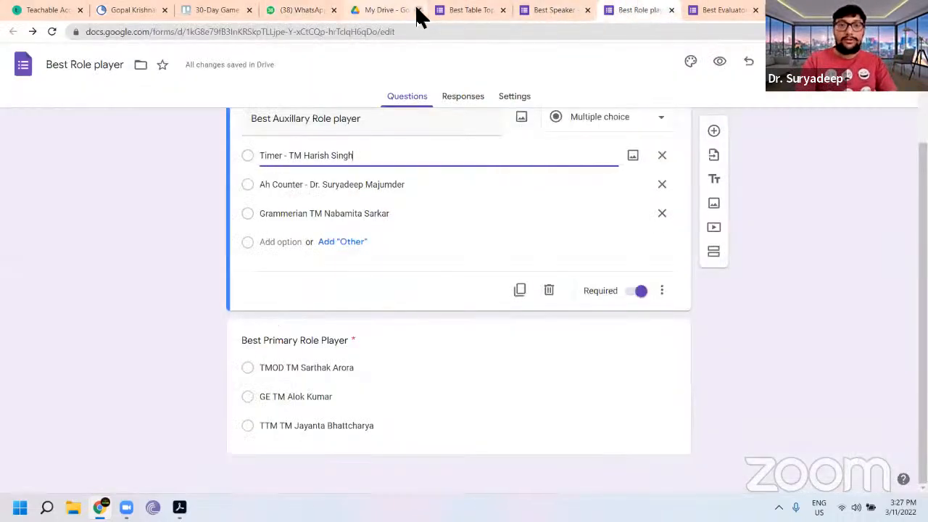
pyautogui.click(305, 17)
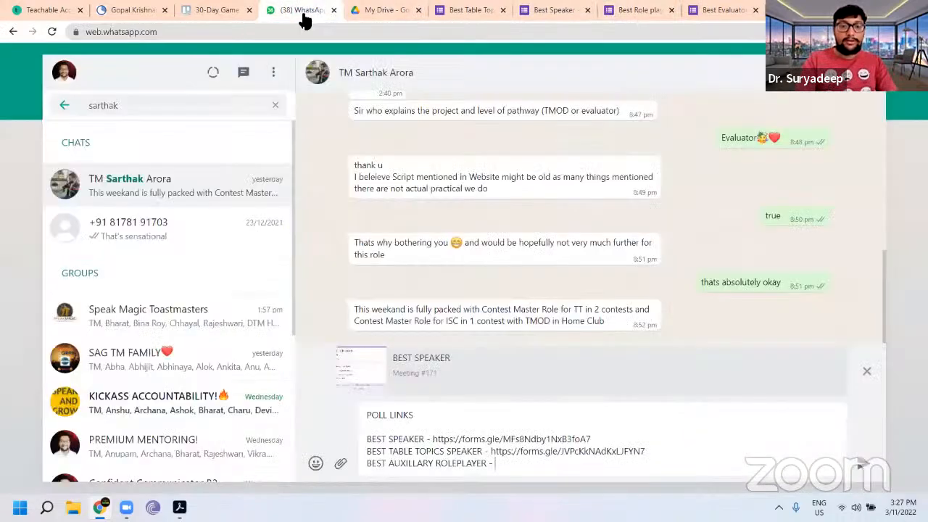
pyautogui.click(437, 464)
pyautogui.press('BackSpace')
pyautogui.press('BackSpace')
pyautogui.press('BackSpace')
pyautogui.press('BackSpace')
pyautogui.press('BackSpace')
pyautogui.press('BackSpace')
pyautogui.press('BackSpace')
pyautogui.press('BackSpace')
pyautogui.press('BackSpace')
pyautogui.press('BackSpace')
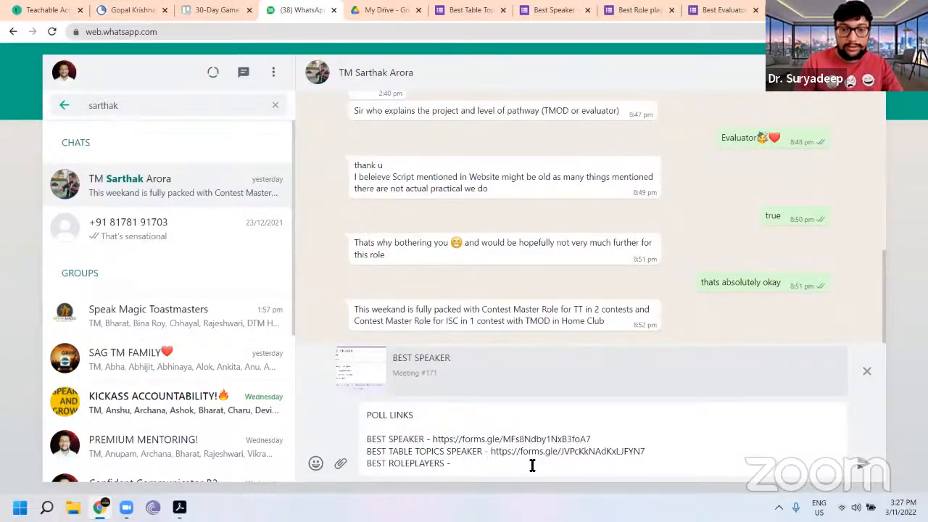
# Step: Copy the shortened share link of the Best Role player form
pyautogui.click(559, 9)
pyautogui.click(628, 9)
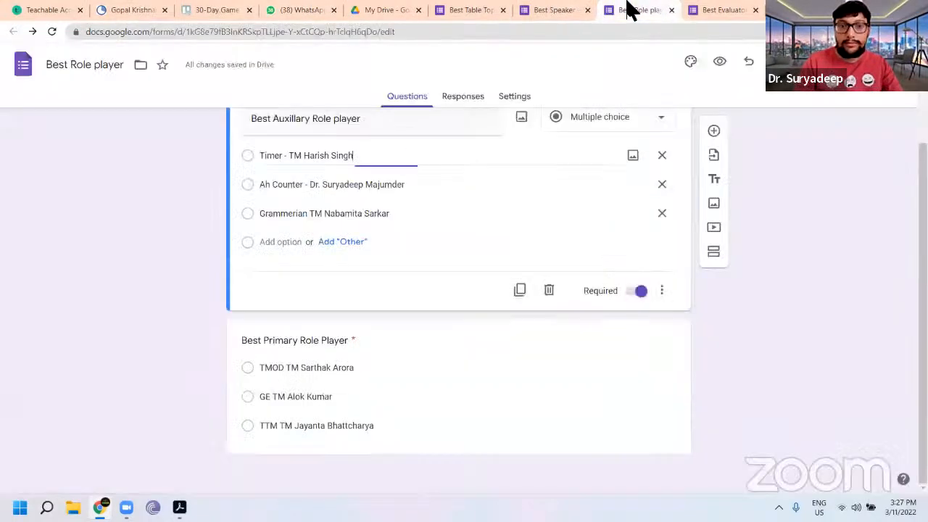
pyautogui.click(794, 64)
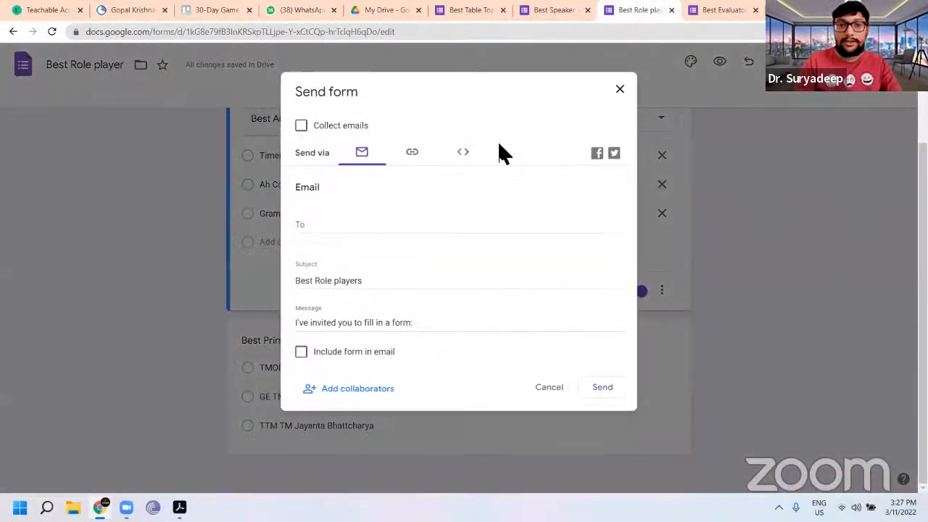
pyautogui.click(414, 153)
pyautogui.click(301, 230)
pyautogui.click(599, 248)
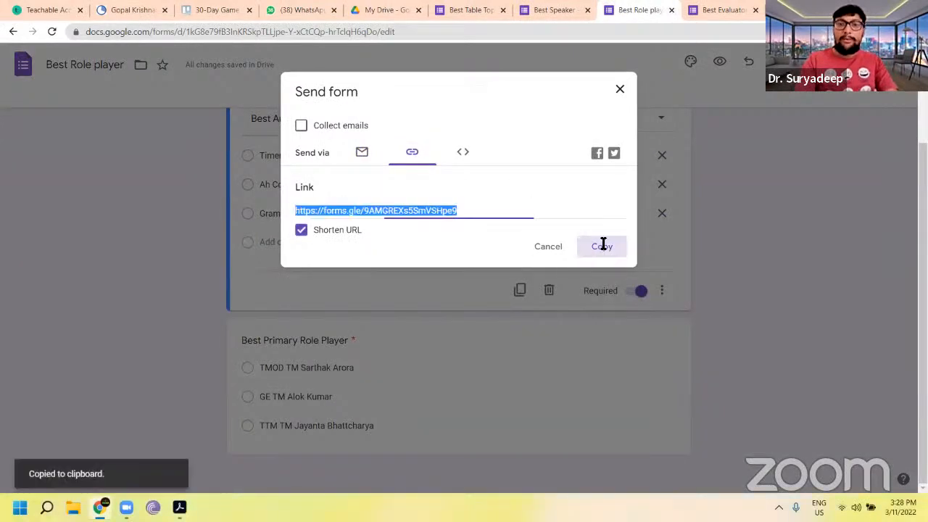
# Step: Paste the Best Role player form's link after "BEST ROLEPLAYERS -" and add a new line "BEST EVALUATOR -"
pyautogui.click(298, 11)
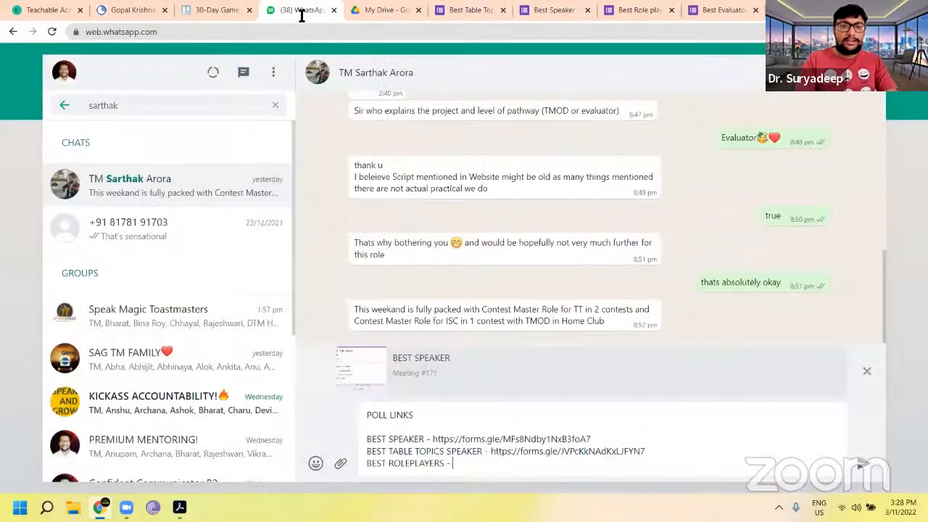
pyautogui.hotkey('ctrl', 'v')
pyautogui.hotkey('shift', 'Return')
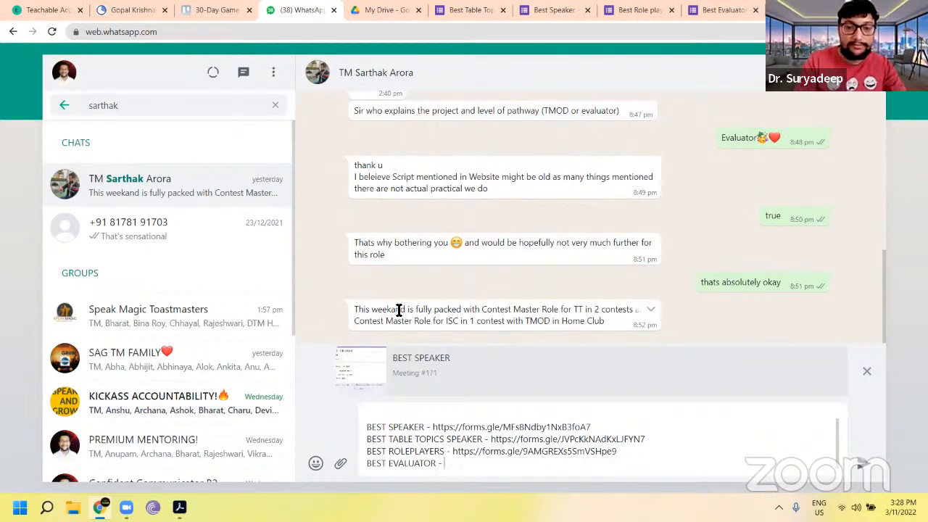
# Step: Copy the shortened share link of the Best Evaluator form
pyautogui.click(711, 10)
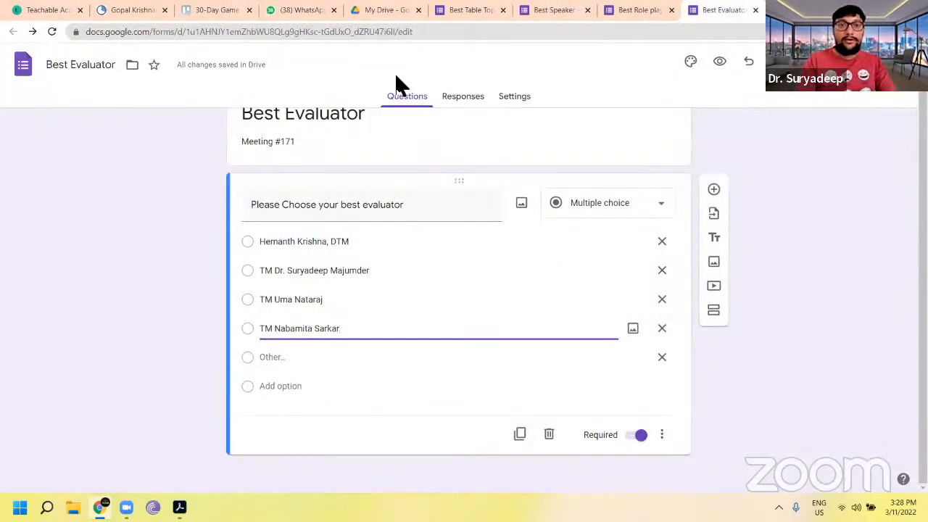
pyautogui.click(798, 62)
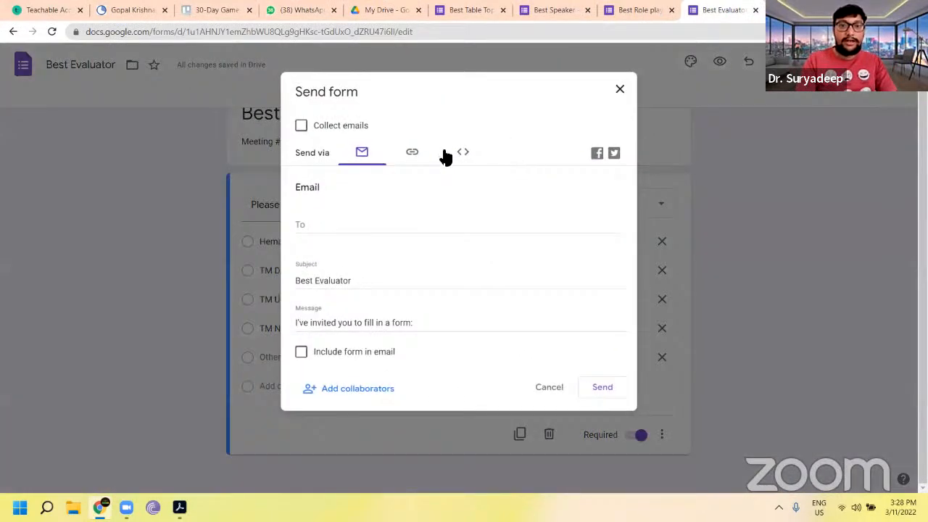
pyautogui.click(413, 153)
pyautogui.click(294, 230)
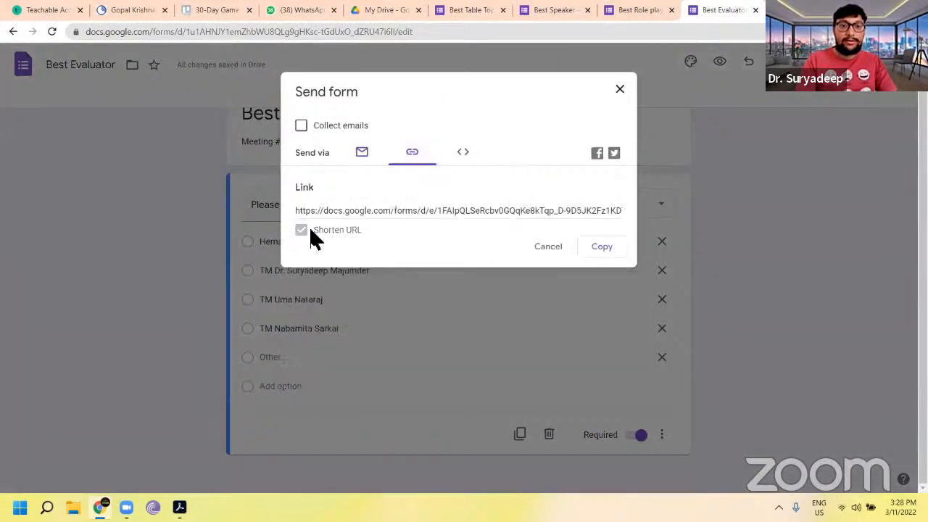
pyautogui.click(592, 249)
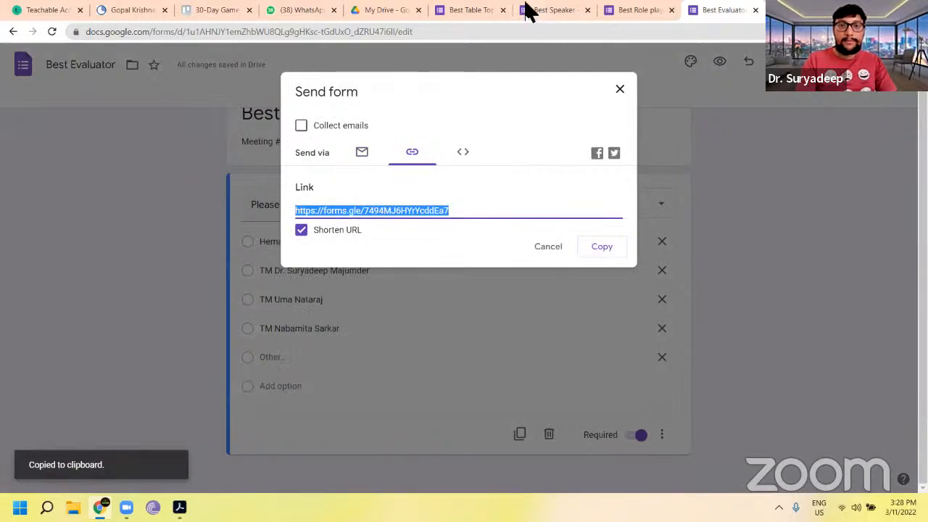
# Step: Paste the Best Evaluator form's link after "BEST EVALUATOR -" and send the poll links message to the TMOD
pyautogui.click(290, 13)
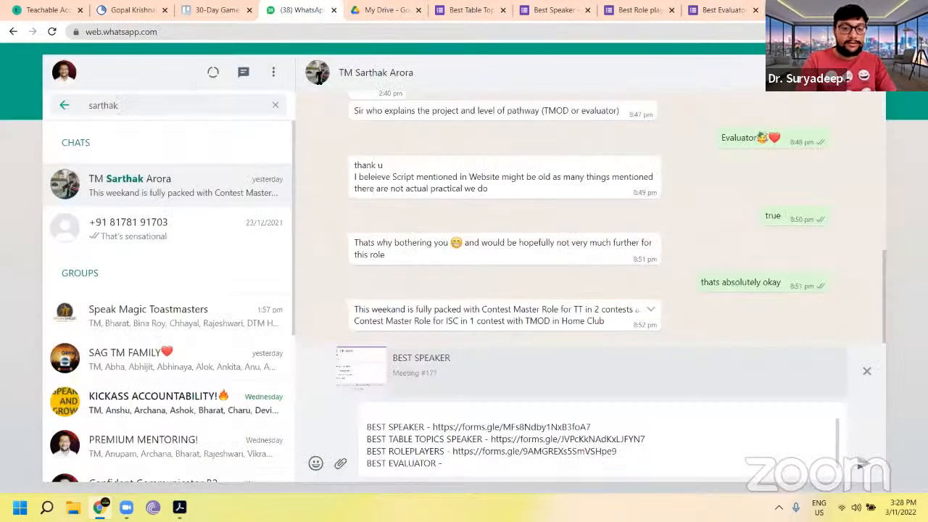
pyautogui.hotkey('ctrl', 'v')
pyautogui.scroll(2, 555, 470)
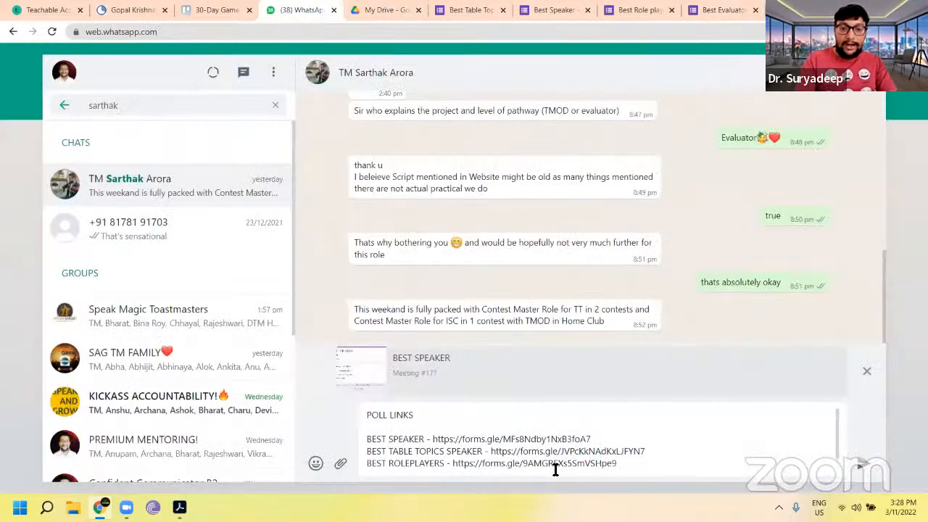
pyautogui.scroll(-1, 555, 470)
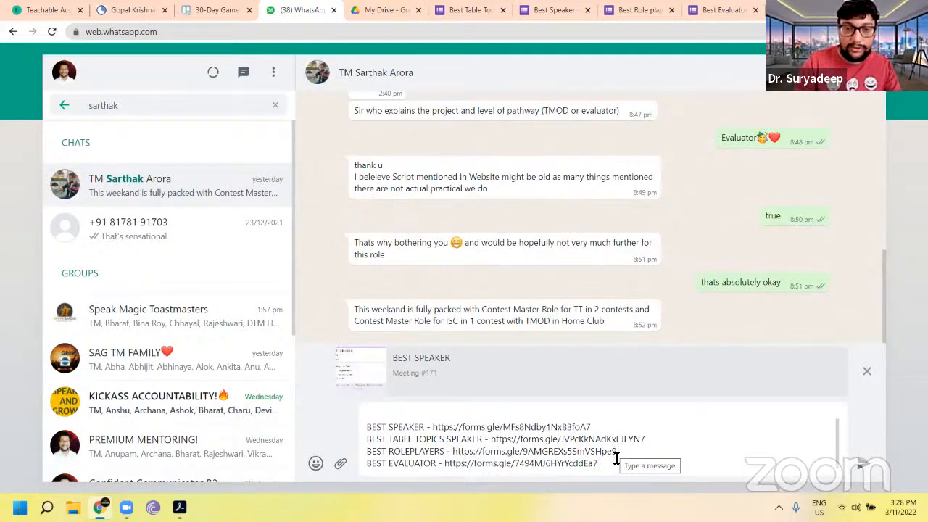
pyautogui.press('Return')
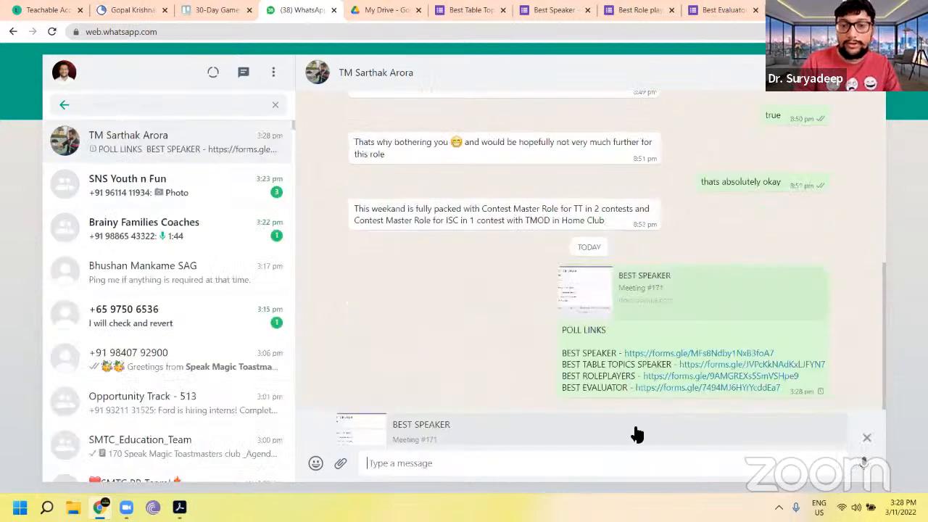
# Step: Copy the sent poll links text and send it to the SMTC PR Team group chat, replacing its draft
pyautogui.moveTo(785, 416); pyautogui.dragTo(558, 363)
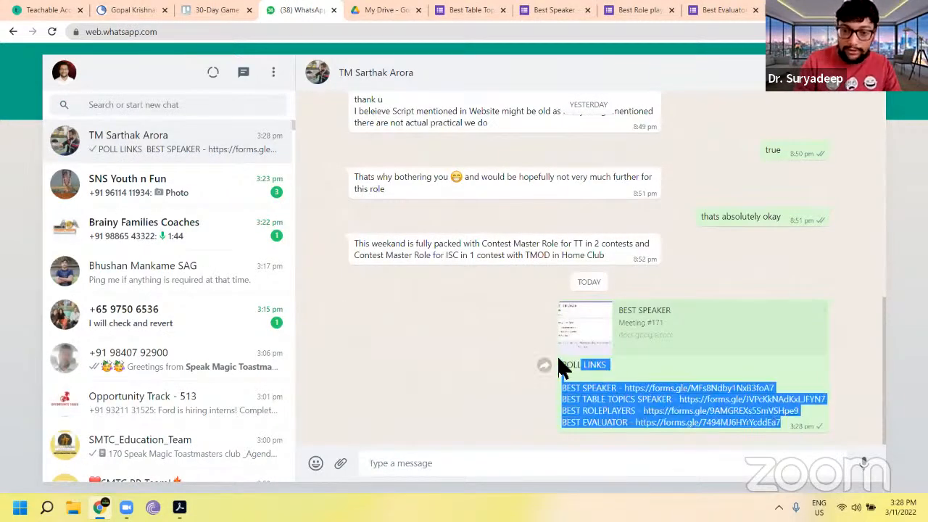
pyautogui.click(182, 102)
pyautogui.write('PR')
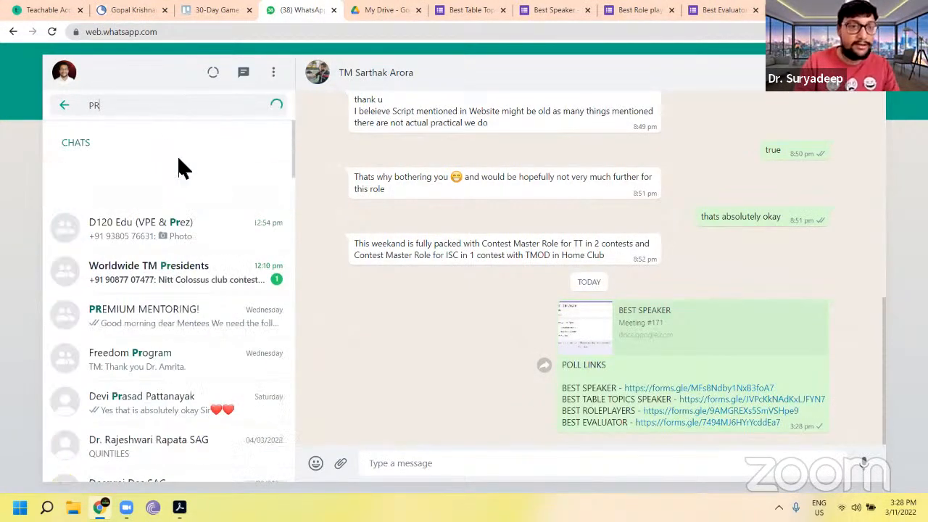
pyautogui.click(194, 187)
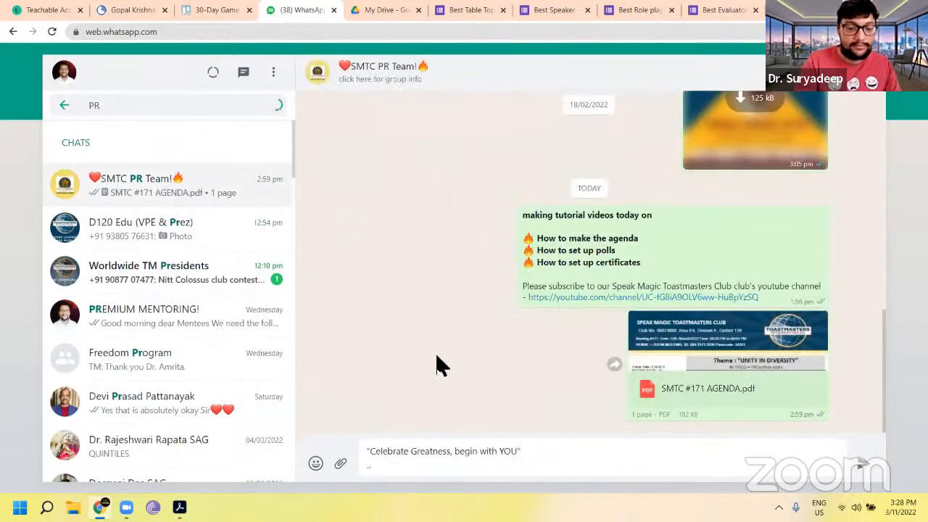
pyautogui.press('BackSpace')
pyautogui.press('BackSpace')
pyautogui.press('BackSpace')
pyautogui.press('BackSpace')
pyautogui.press('BackSpace')
pyautogui.press('BackSpace')
pyautogui.press('BackSpace')
pyautogui.press('BackSpace')
pyautogui.press('BackSpace')
pyautogui.press('BackSpace')
pyautogui.press('BackSpace')
pyautogui.press('BackSpace')
pyautogui.press('BackSpace')
pyautogui.press('BackSpace')
pyautogui.press('BackSpace')
pyautogui.press('BackSpace')
pyautogui.press('BackSpace')
pyautogui.press('BackSpace')
pyautogui.press('BackSpace')
pyautogui.press('BackSpace')
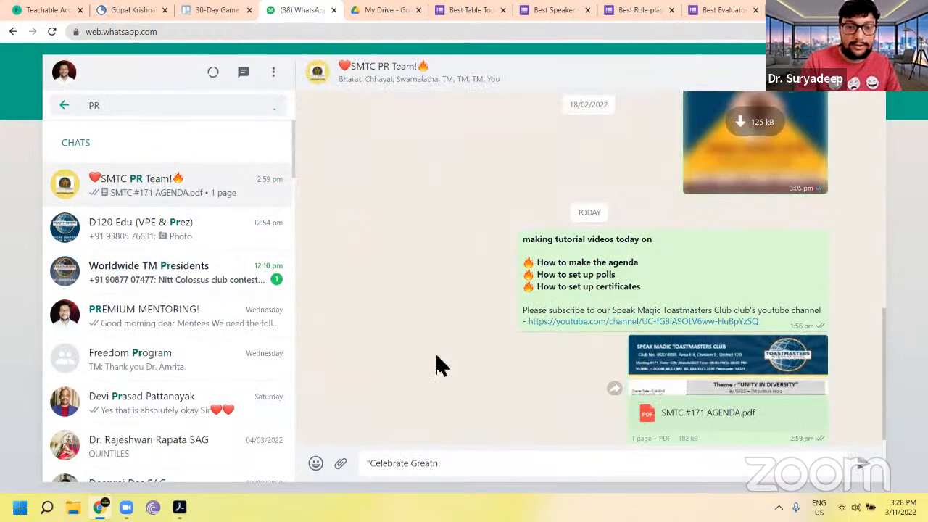
pyautogui.hotkey('ctrl', 'v')
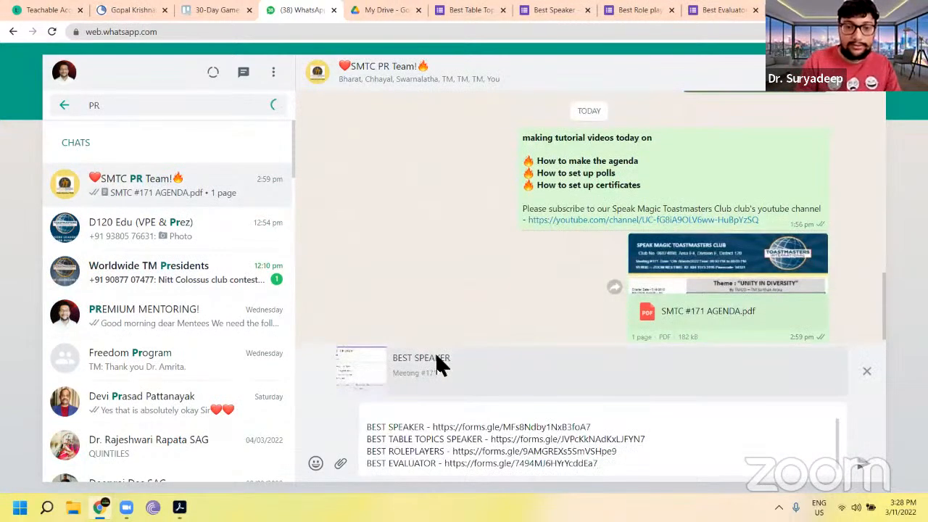
pyautogui.press('Return')
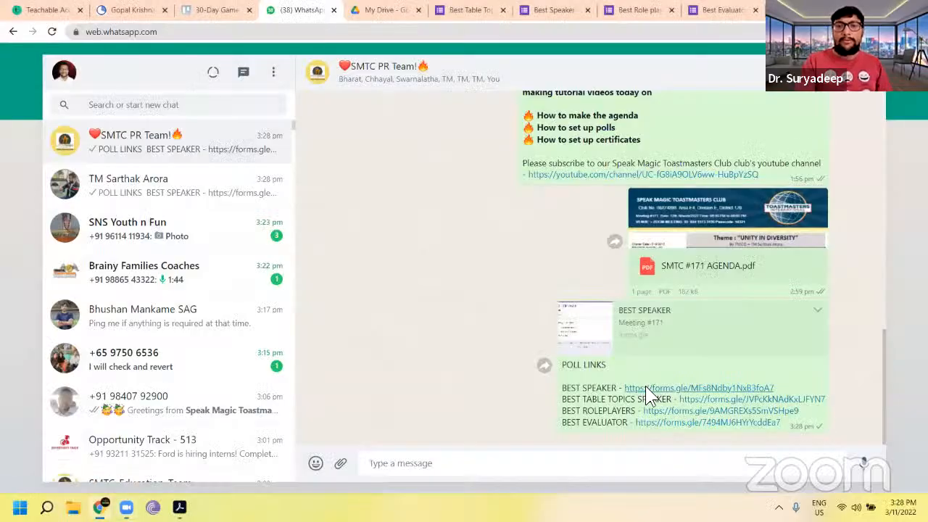
# Step: Open the sent Best Speaker poll link and view the Best Table Topics Speaker form's responses
pyautogui.click(646, 387)
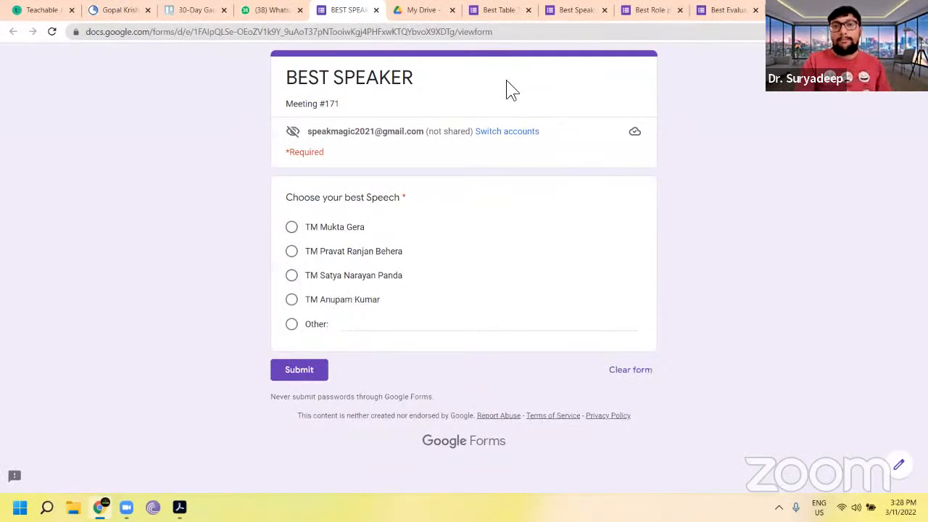
pyautogui.click(491, 7)
pyautogui.click(621, 89)
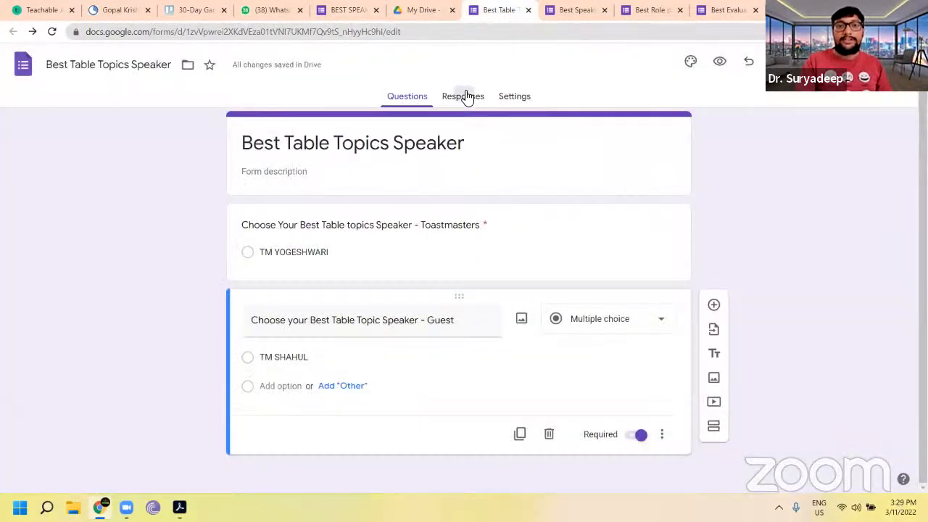
pyautogui.click(468, 96)
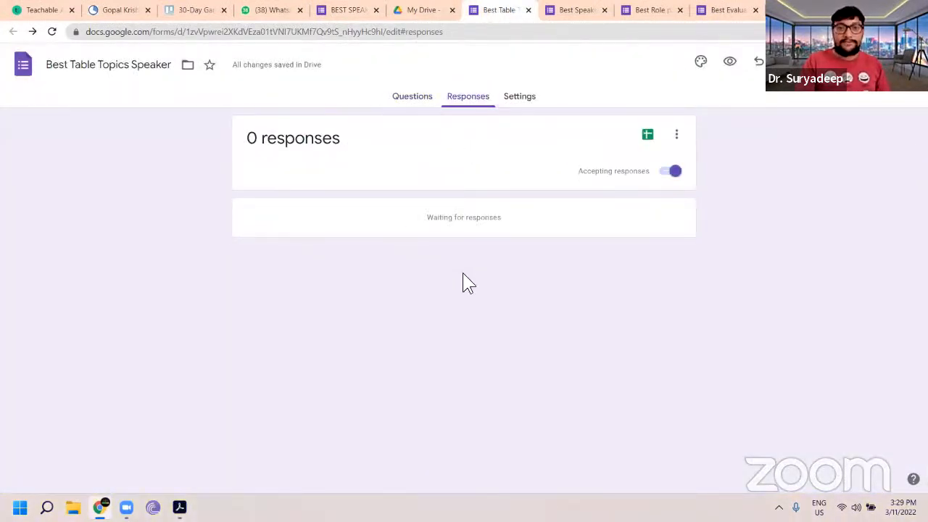